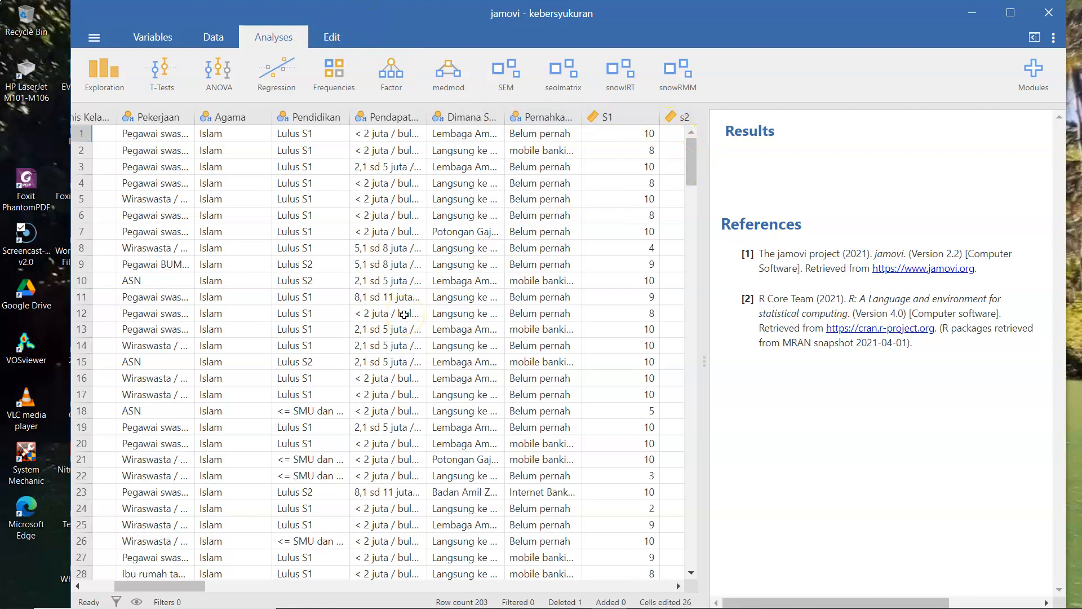
# Look over the respondent data from the first column and down to the last filled row
pyautogui.moveTo(144, 586); pyautogui.dragTo(91, 588)
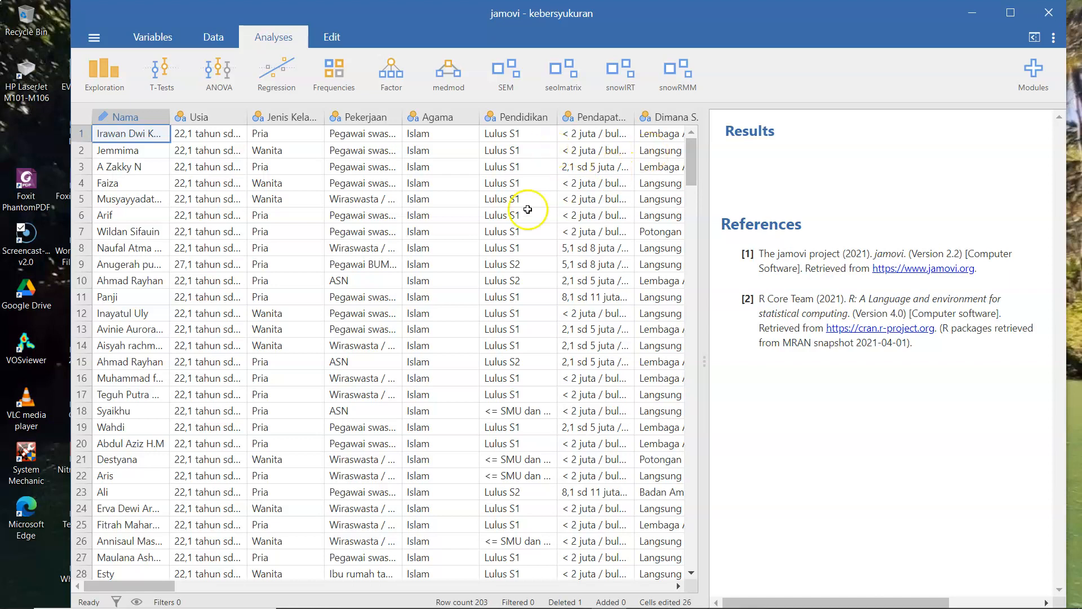
pyautogui.moveTo(150, 586); pyautogui.dragTo(85, 587)
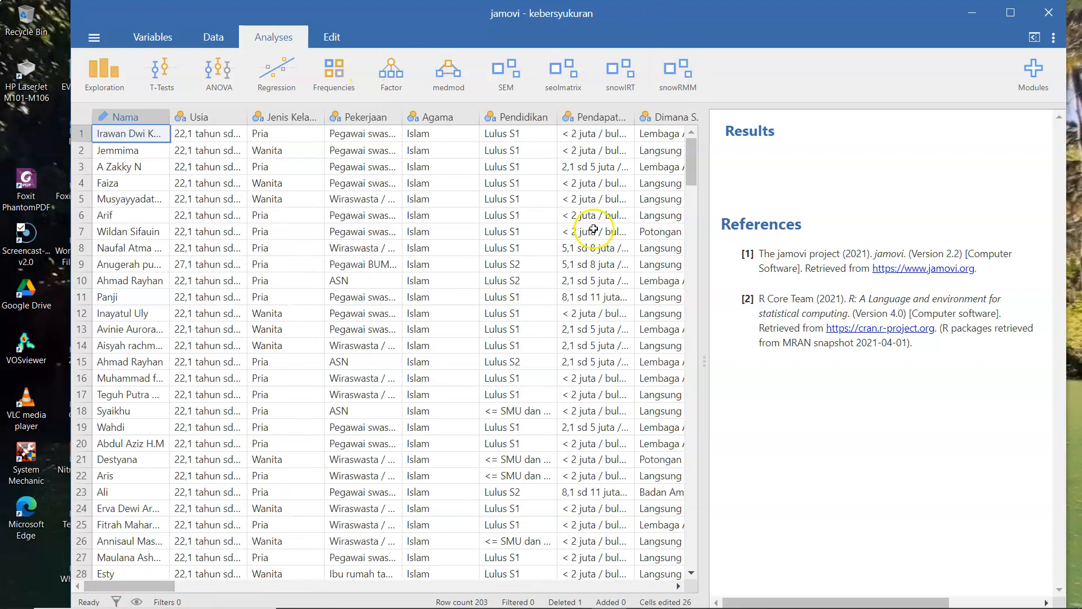
pyautogui.moveTo(689, 164); pyautogui.dragTo(634, 474)
# Dismiss the group chat notifications and quit the messaging app running in the background
pyautogui.click(1066, 438)
pyautogui.click(1066, 439)
pyautogui.click(1066, 439)
pyautogui.click(1066, 439)
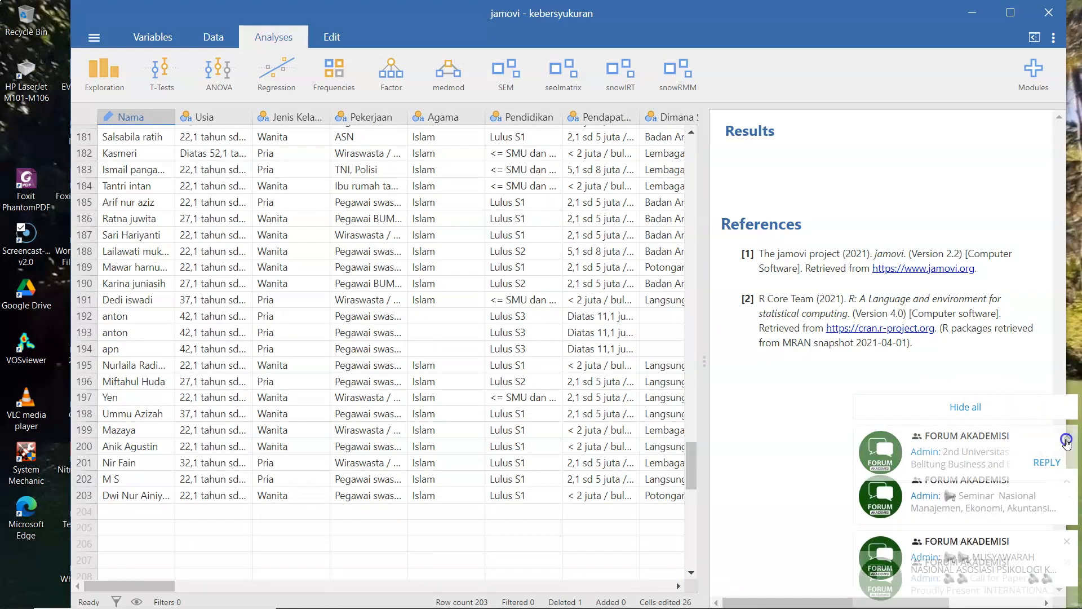
pyautogui.click(1066, 440)
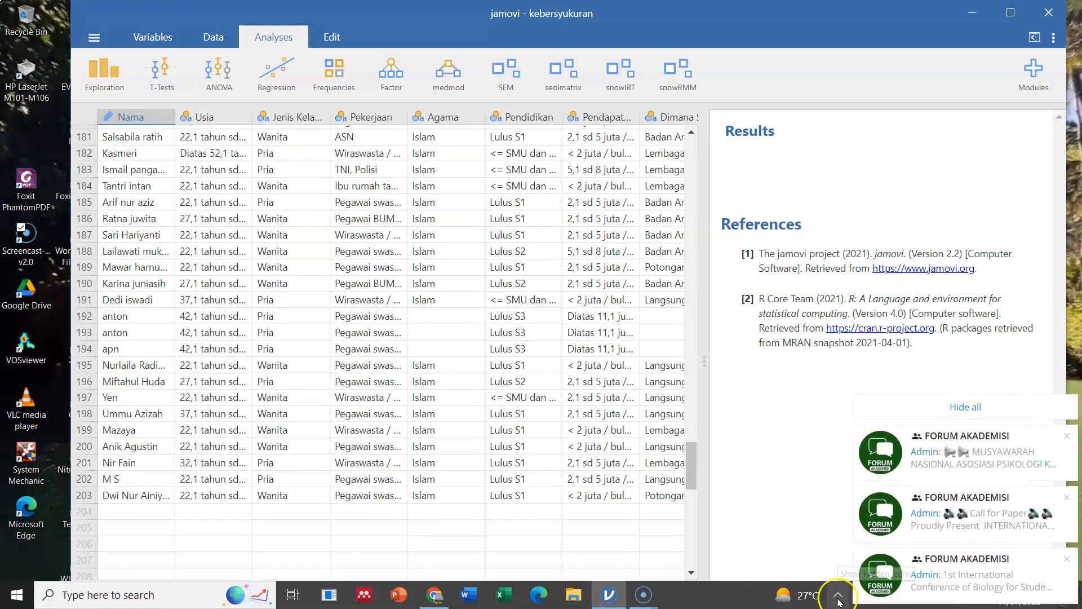
pyautogui.click(839, 595)
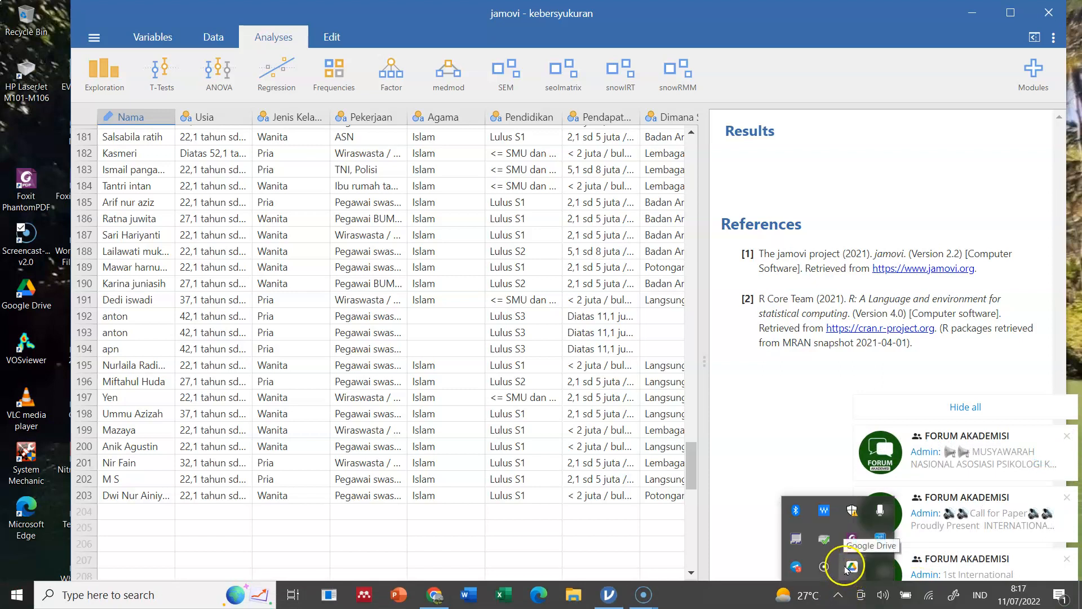
pyautogui.rightClick(799, 566)
pyautogui.click(843, 547)
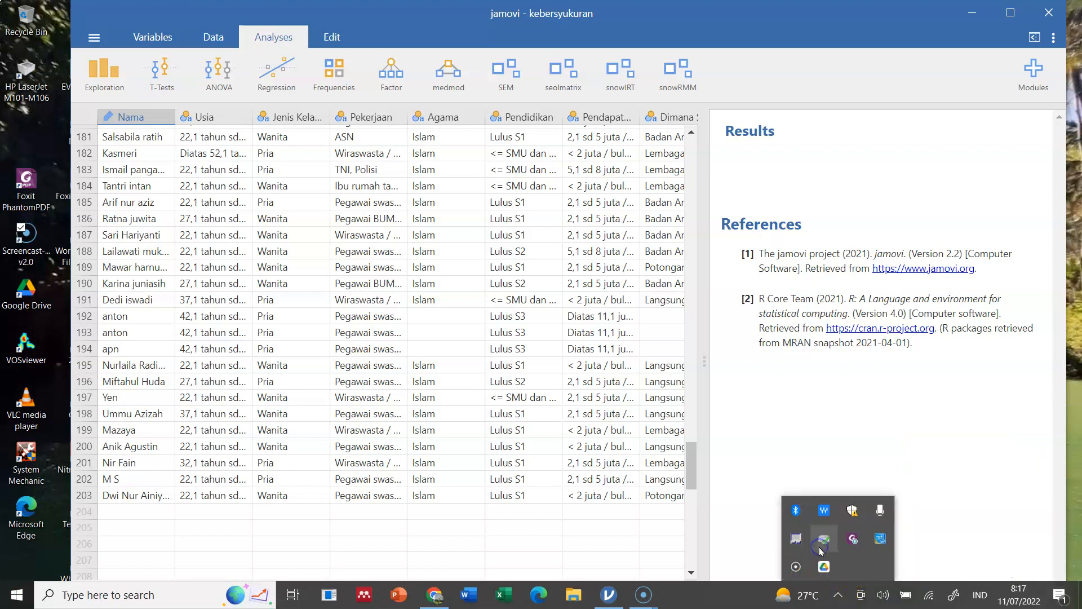
pyautogui.click(1003, 432)
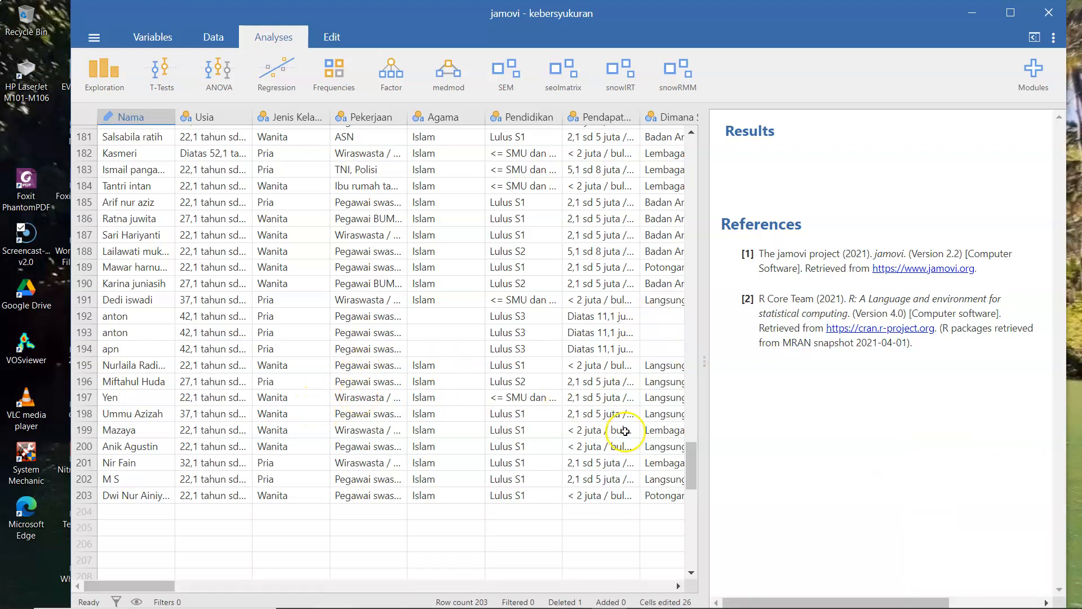
# Review the attitude item columns S1, s2 and s3 in the data set
pyautogui.moveTo(692, 466); pyautogui.dragTo(712, 150)
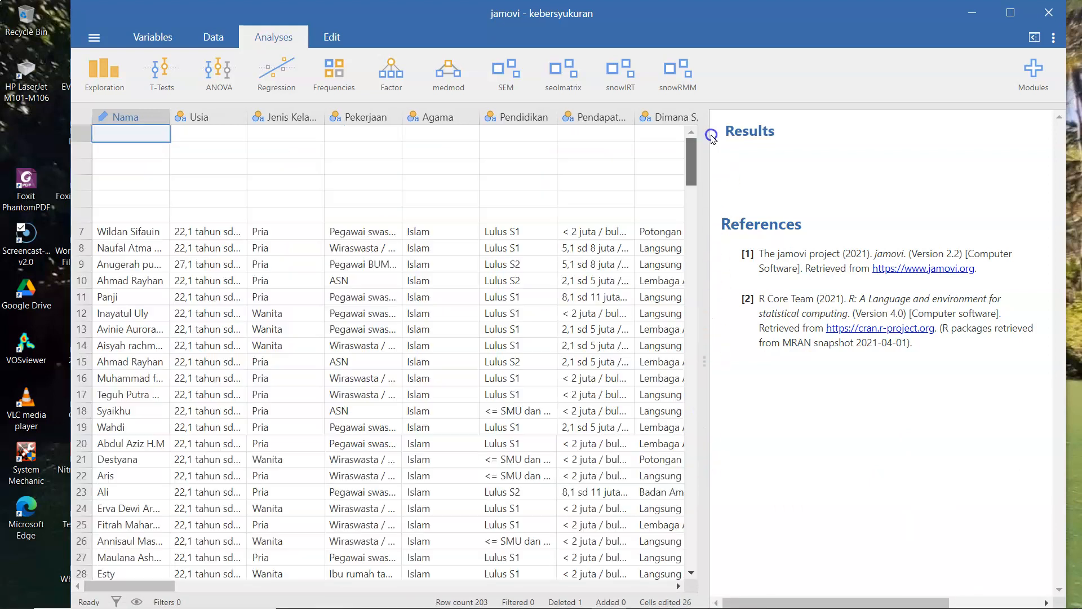
pyautogui.moveTo(145, 586); pyautogui.dragTo(241, 589)
pyautogui.click(222, 117)
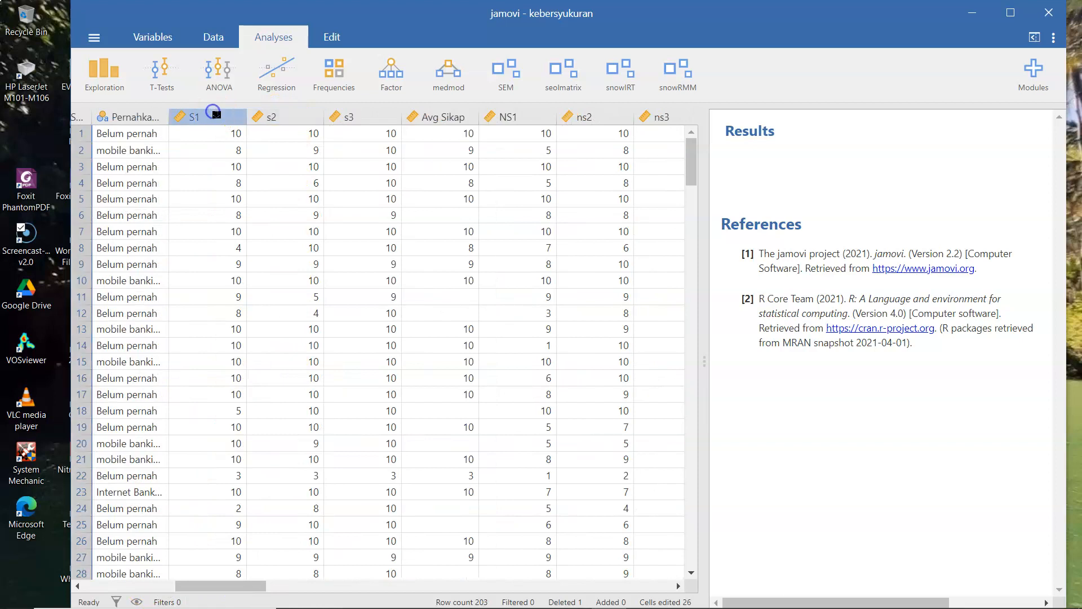
pyautogui.click(273, 116)
pyautogui.click(352, 117)
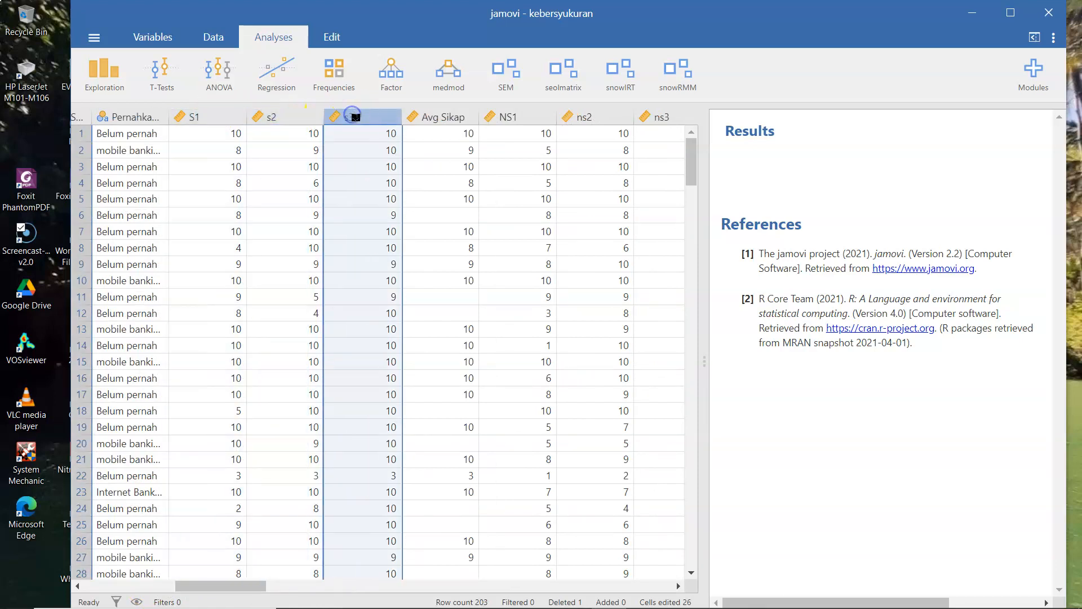
pyautogui.click(208, 117)
pyautogui.click(210, 117)
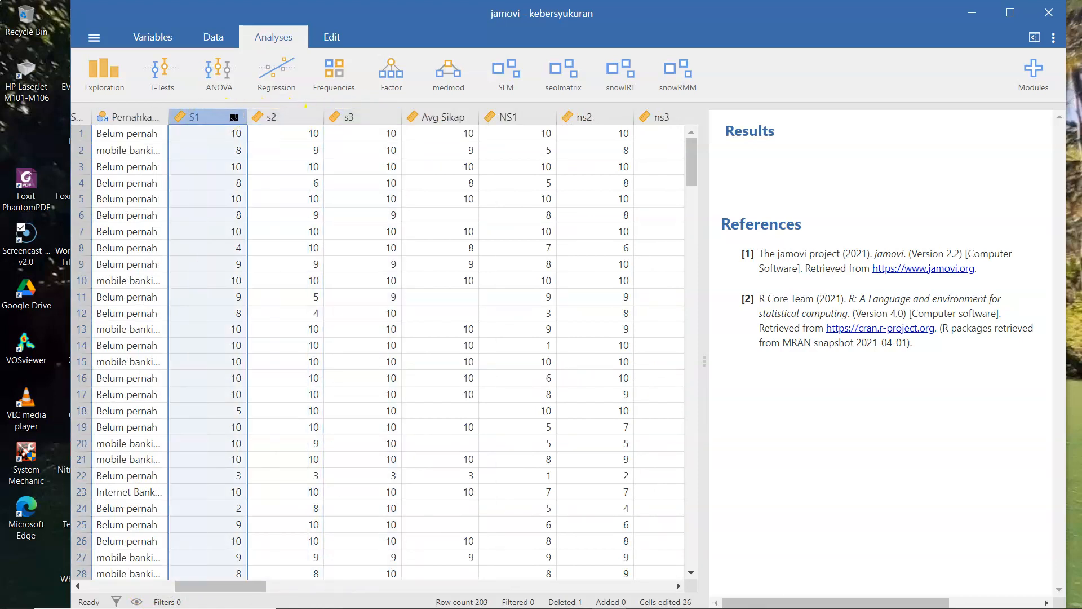
pyautogui.click(273, 117)
pyautogui.click(341, 117)
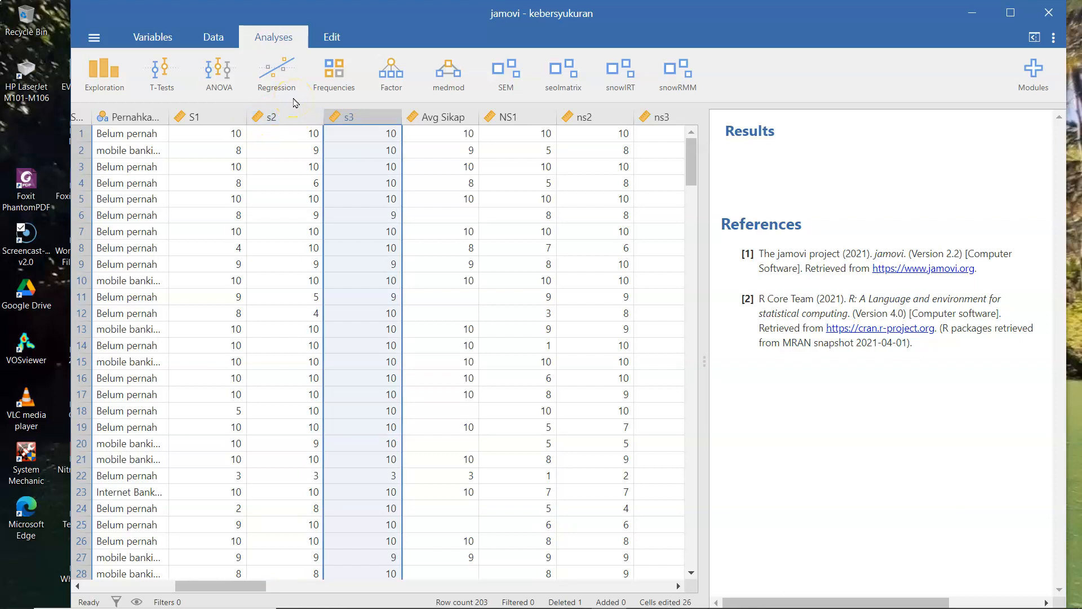
pyautogui.click(215, 117)
pyautogui.click(284, 117)
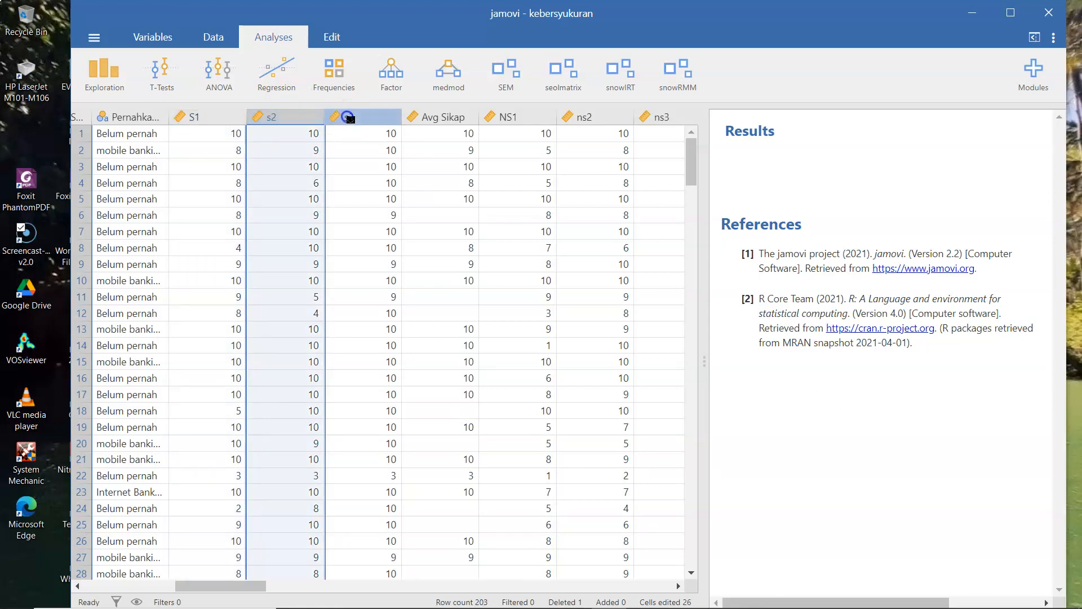
pyautogui.click(349, 117)
# Review the item columns NS1 through ns5 in the data set
pyautogui.moveTo(248, 585); pyautogui.dragTo(298, 585)
pyautogui.click(204, 117)
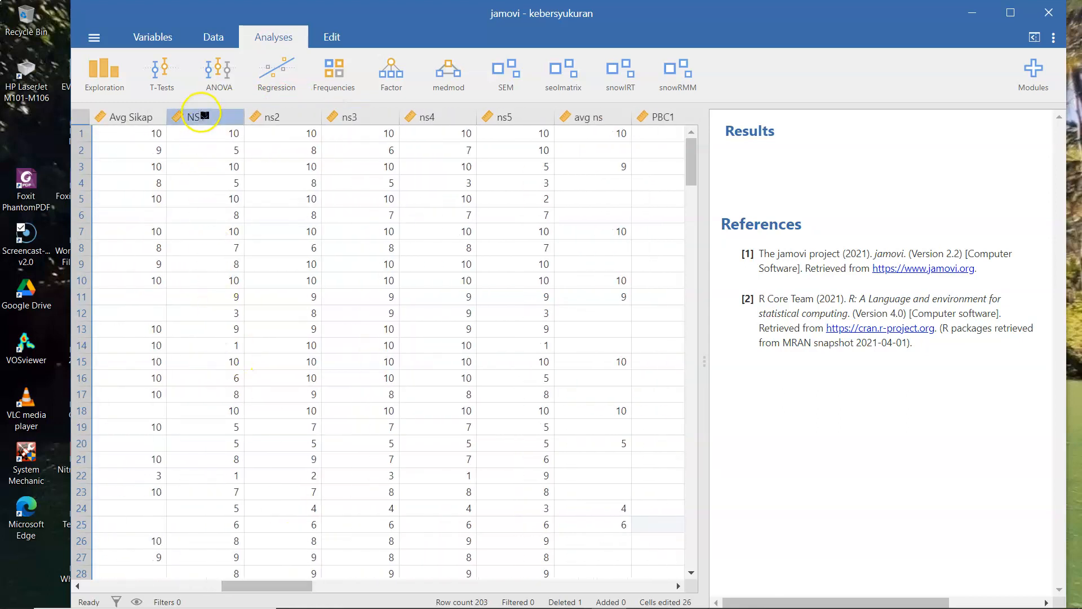
pyautogui.click(258, 117)
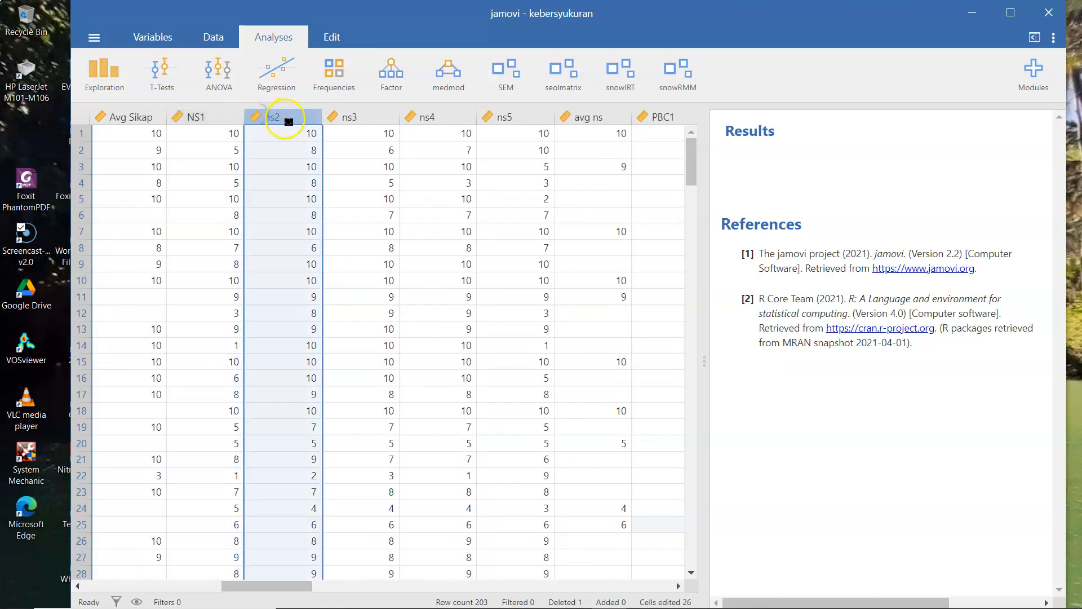
pyautogui.click(343, 118)
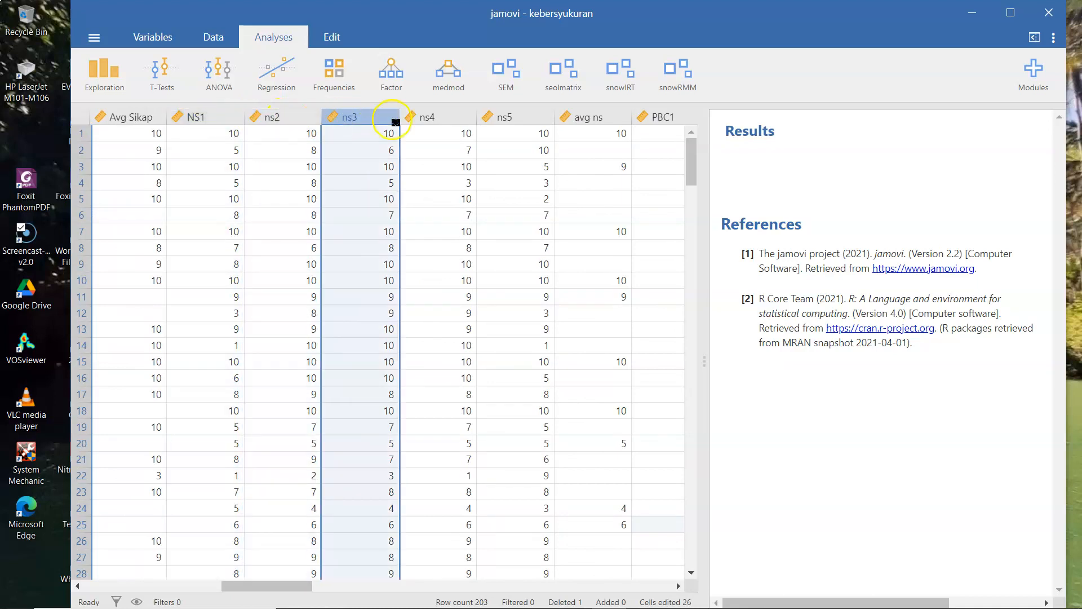
pyautogui.click(414, 118)
pyautogui.click(505, 118)
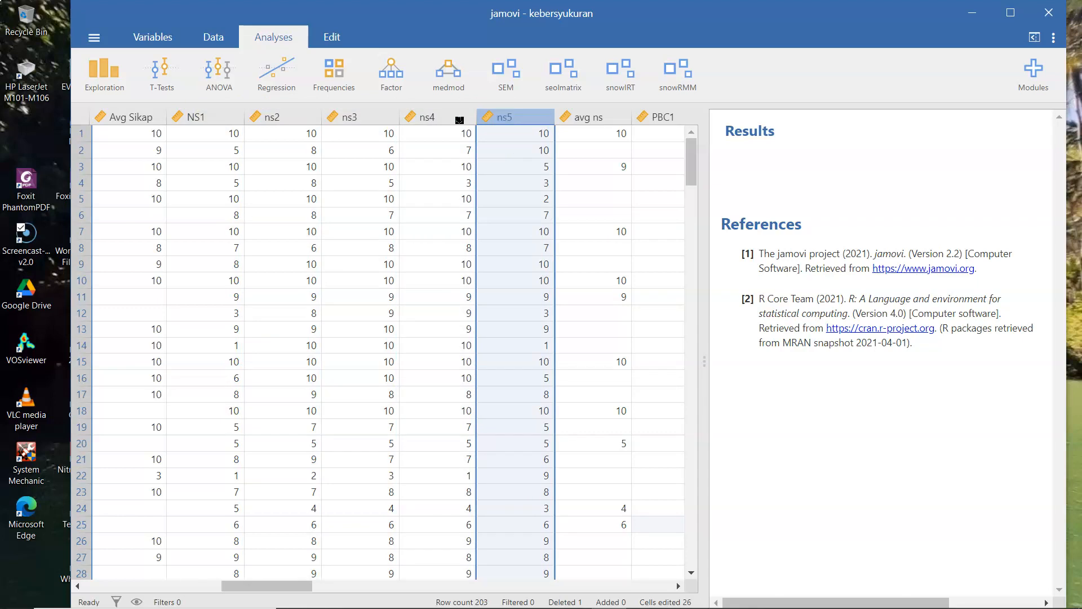
pyautogui.click(212, 112)
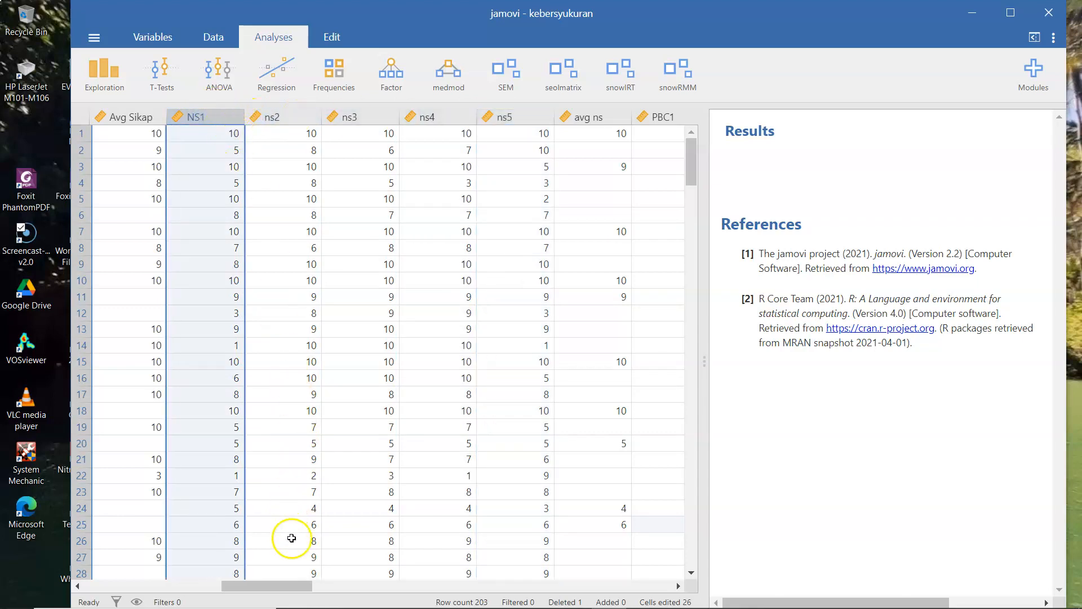
# Review the item columns PBC1 through PBC5 in the data set
pyautogui.click(297, 587)
pyautogui.moveTo(297, 587); pyautogui.dragTo(364, 587)
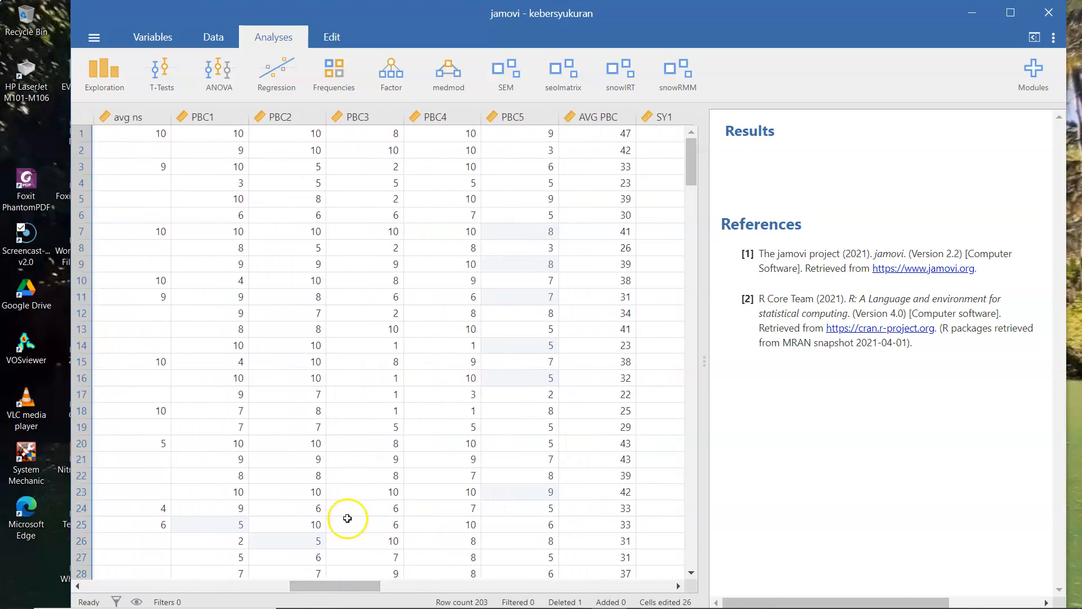
pyautogui.click(201, 111)
pyautogui.click(270, 113)
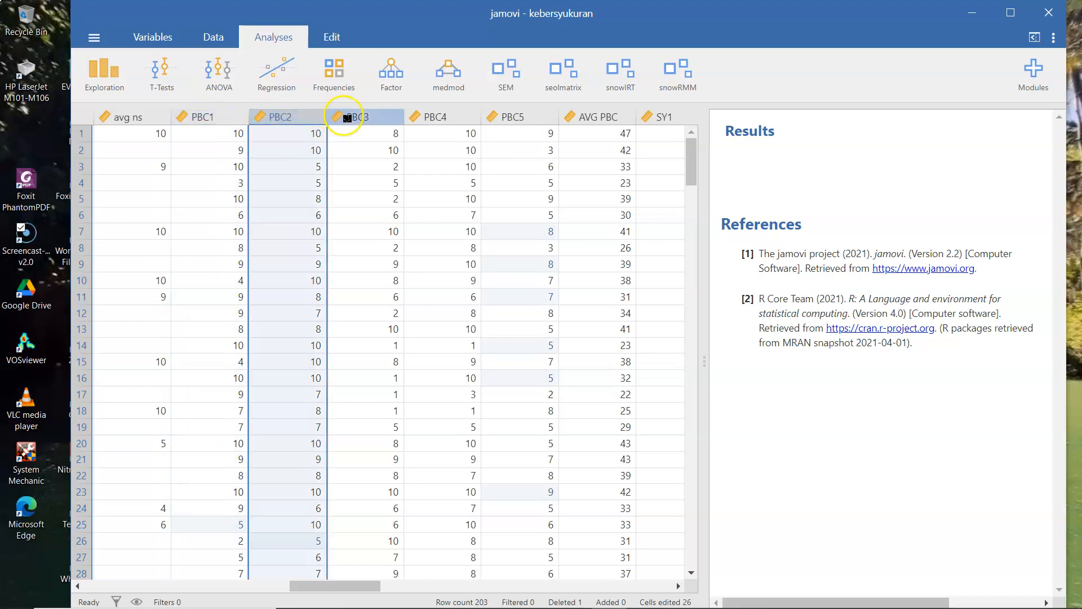
pyautogui.click(348, 117)
pyautogui.click(437, 116)
pyautogui.click(497, 116)
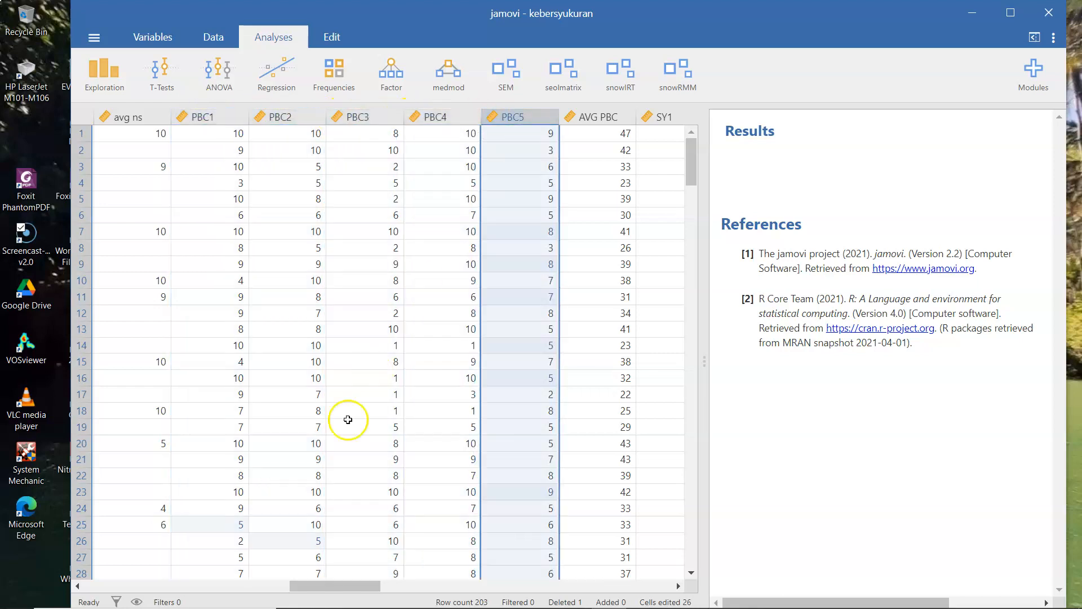
# Review the item columns SY1 through SY10 in the data set
pyautogui.moveTo(349, 587); pyautogui.dragTo(411, 587)
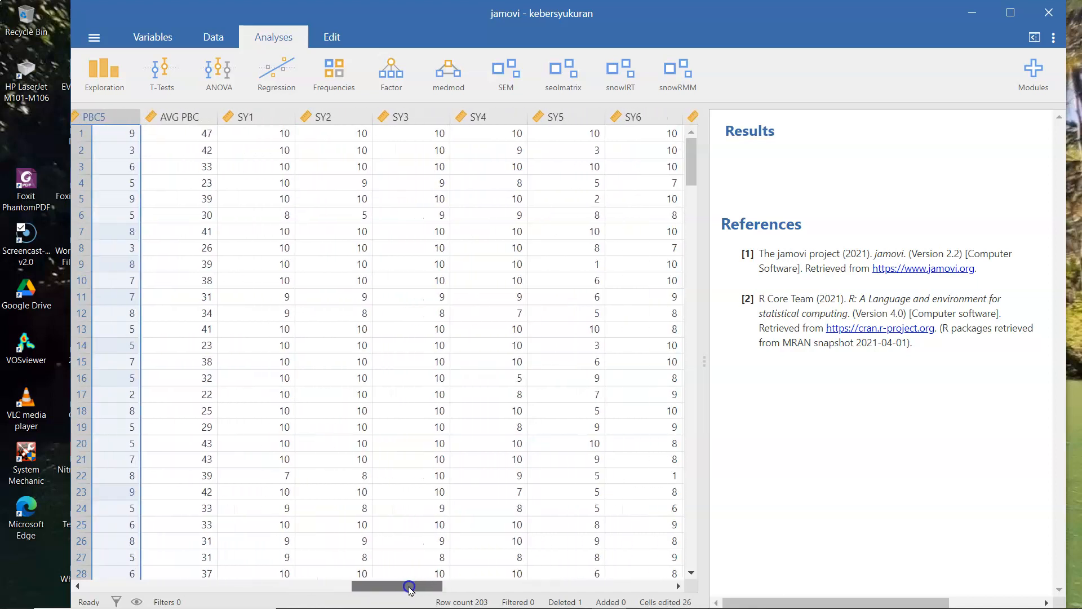
pyautogui.click(248, 116)
pyautogui.click(315, 116)
pyautogui.click(396, 115)
pyautogui.click(469, 115)
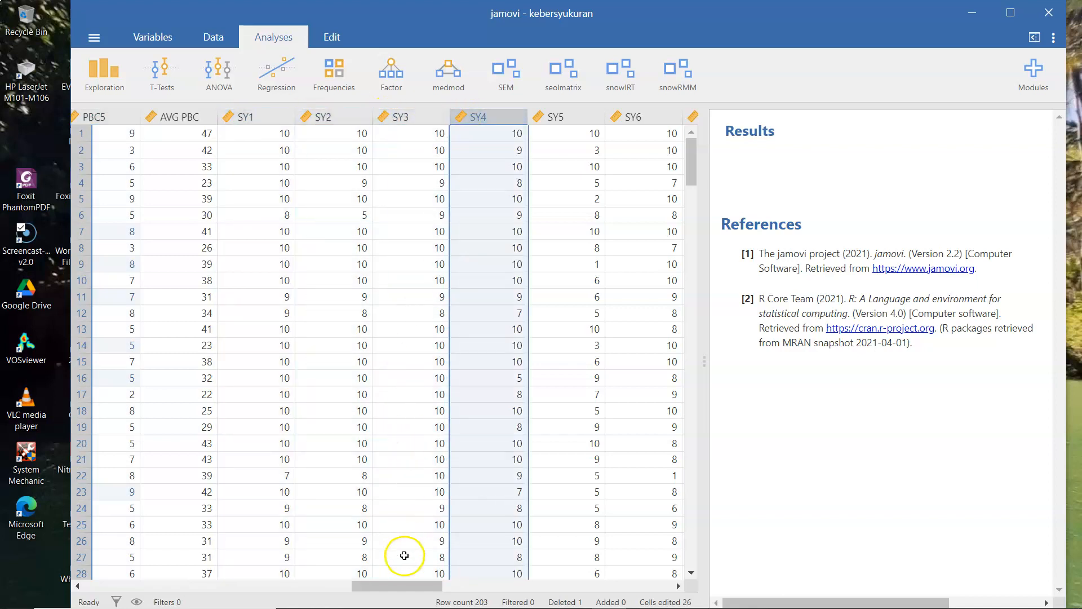
pyautogui.moveTo(409, 587); pyautogui.dragTo(460, 586)
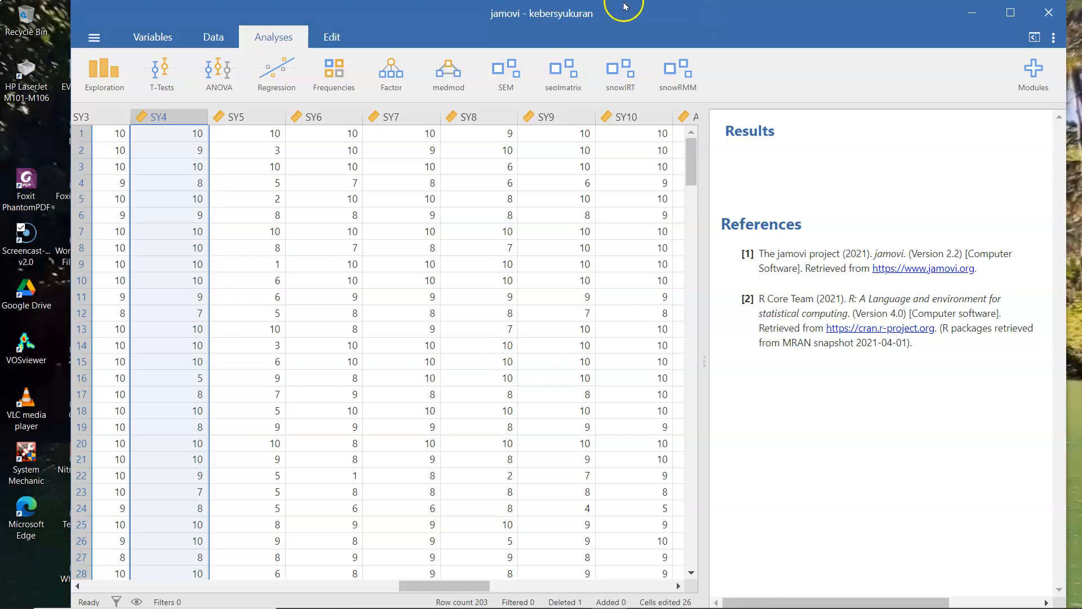
# Create a Reliability Analysis with S1, s2 and s3 as its items
pyautogui.moveTo(439, 587); pyautogui.dragTo(139, 587)
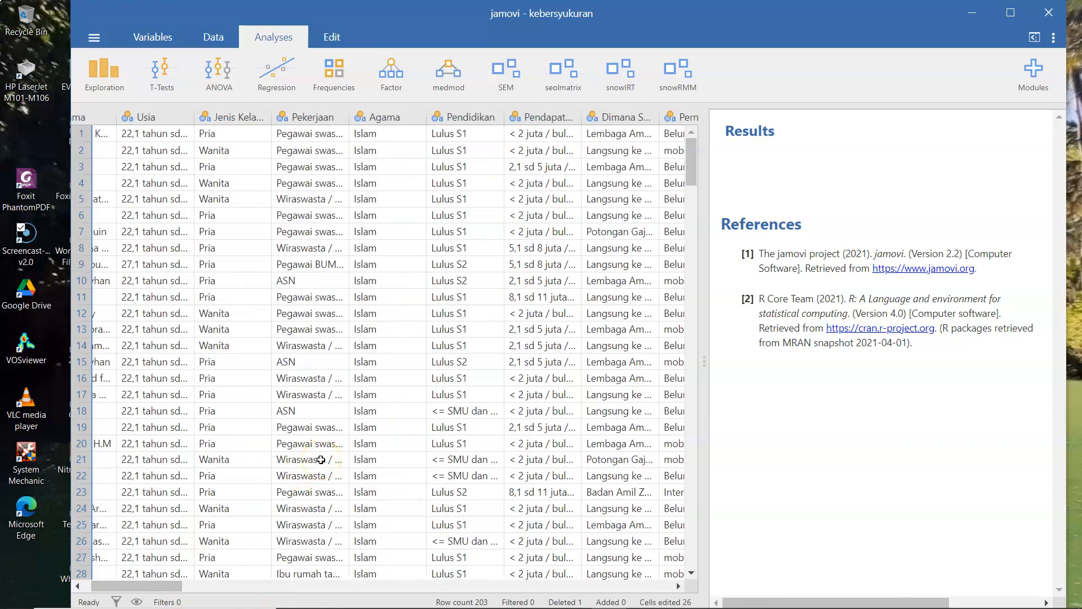
pyautogui.click(690, 172)
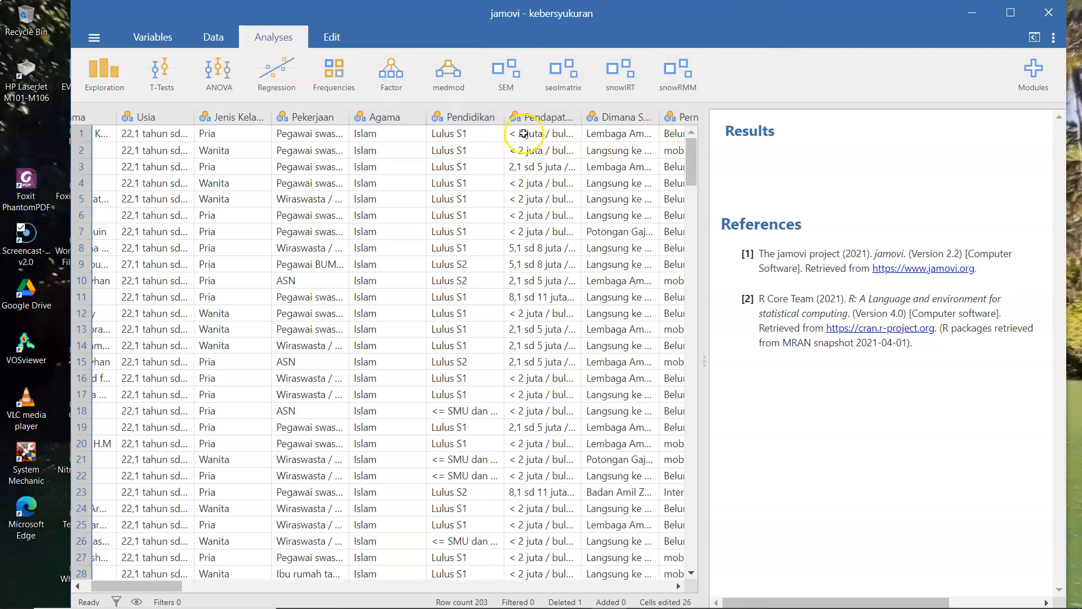
pyautogui.click(399, 89)
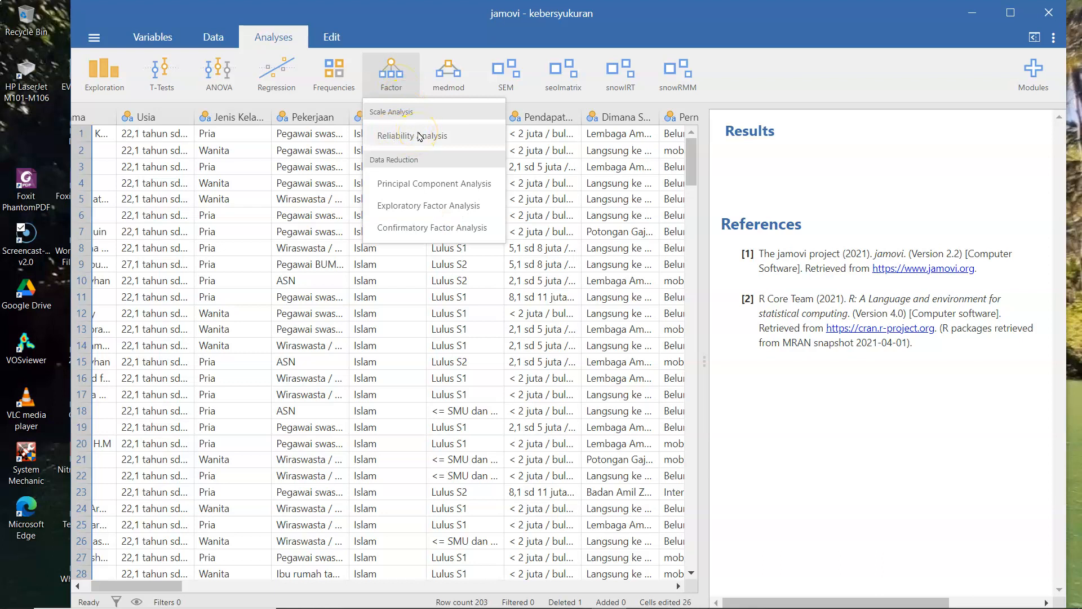
pyautogui.click(465, 137)
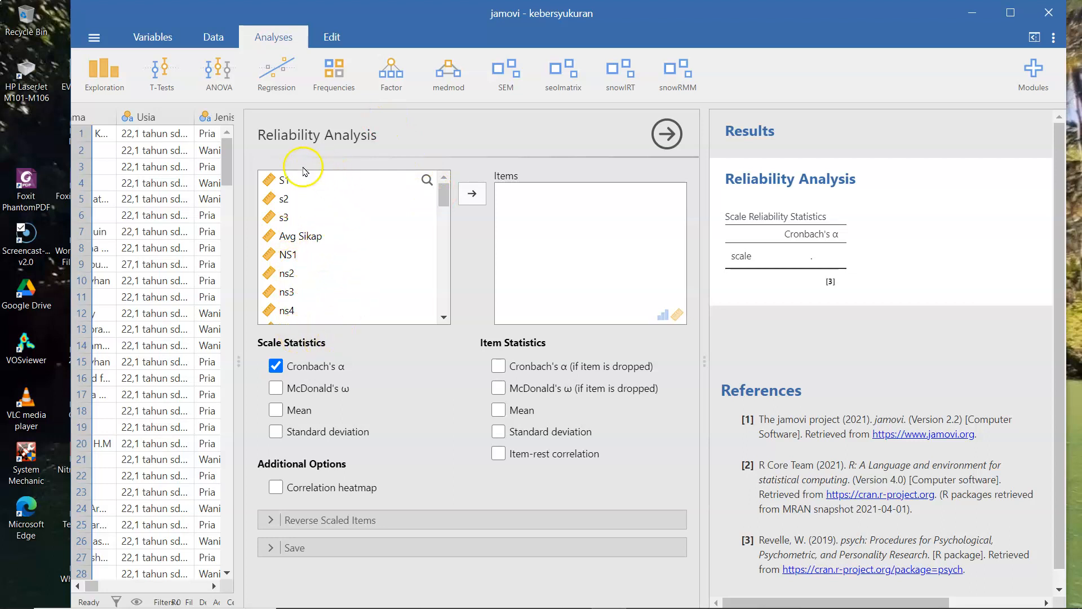
pyautogui.click(278, 181)
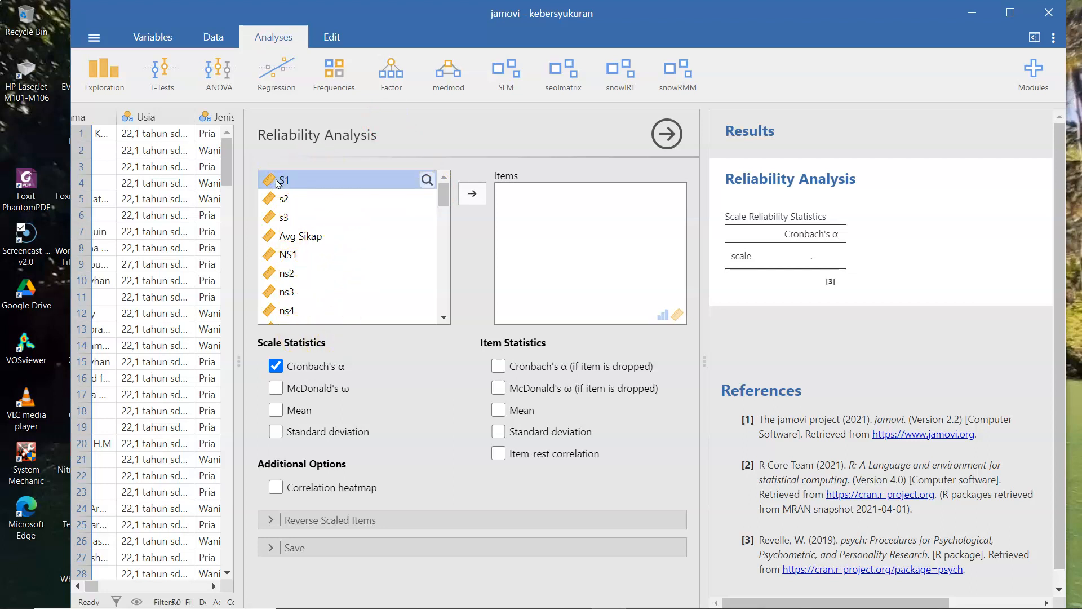
pyautogui.hotkey('shift', 'Down')
pyautogui.click(471, 194)
pyautogui.click(470, 195)
pyautogui.click(470, 195)
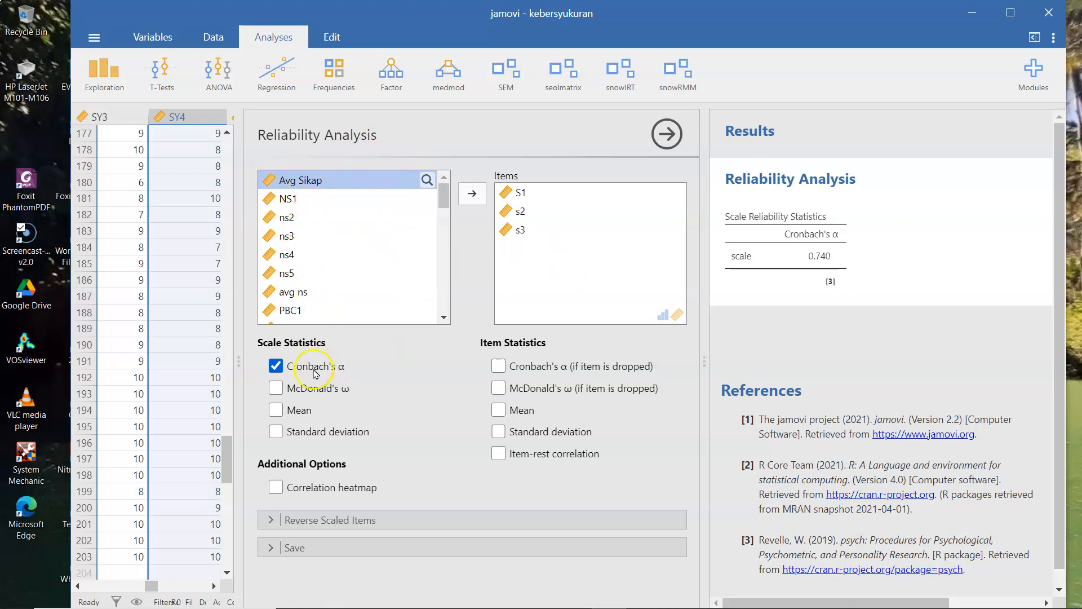
# Enable McDonald's ω for the scale, and Cronbach's α and McDonald's ω if item is dropped plus item-rest correlation for the items
pyautogui.click(276, 389)
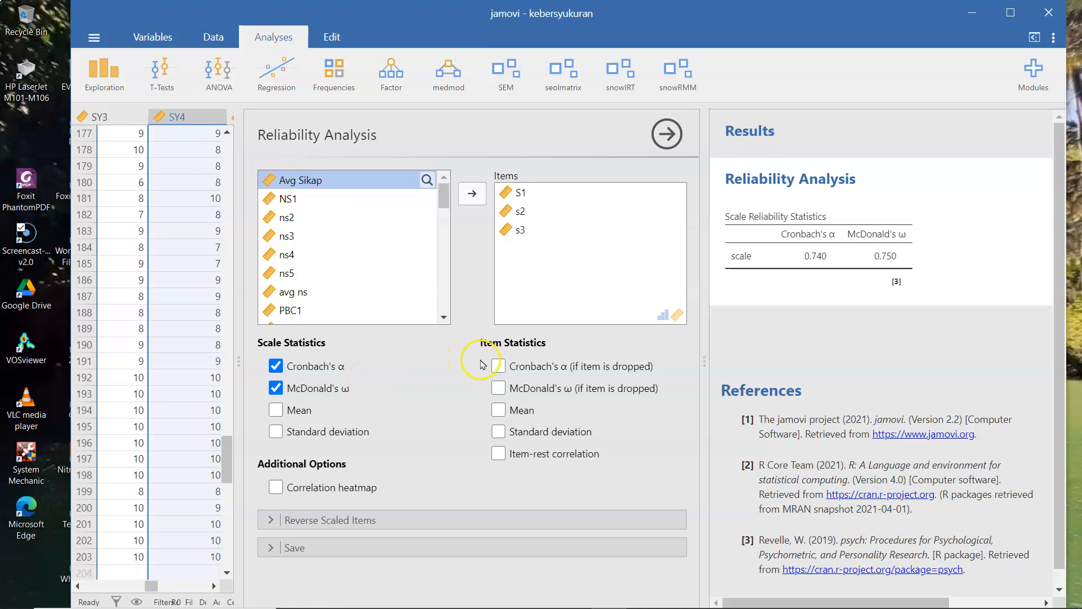
pyautogui.click(499, 367)
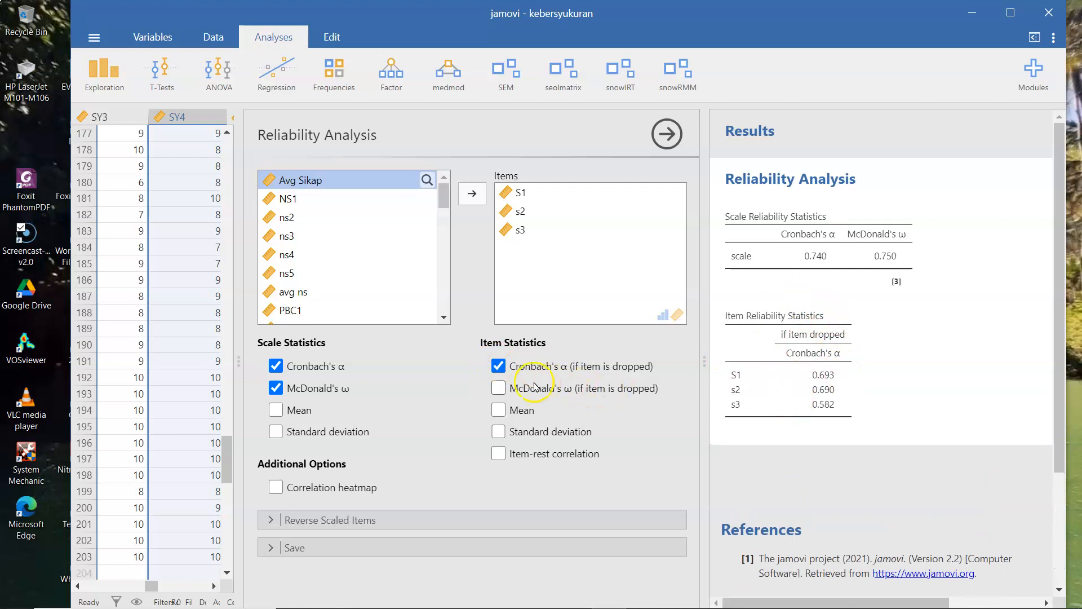
pyautogui.click(499, 388)
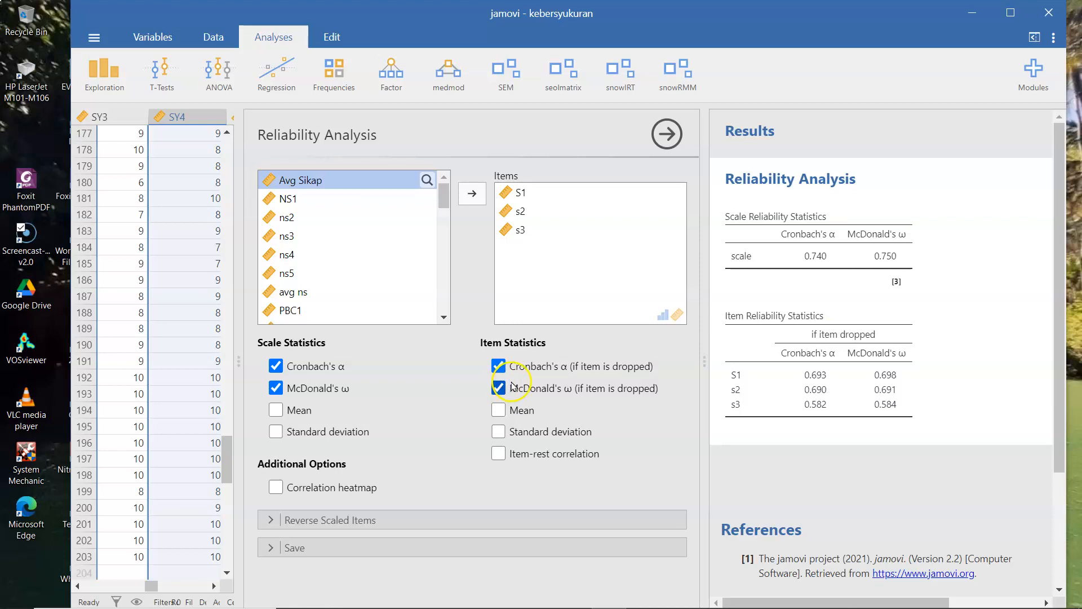
pyautogui.click(497, 454)
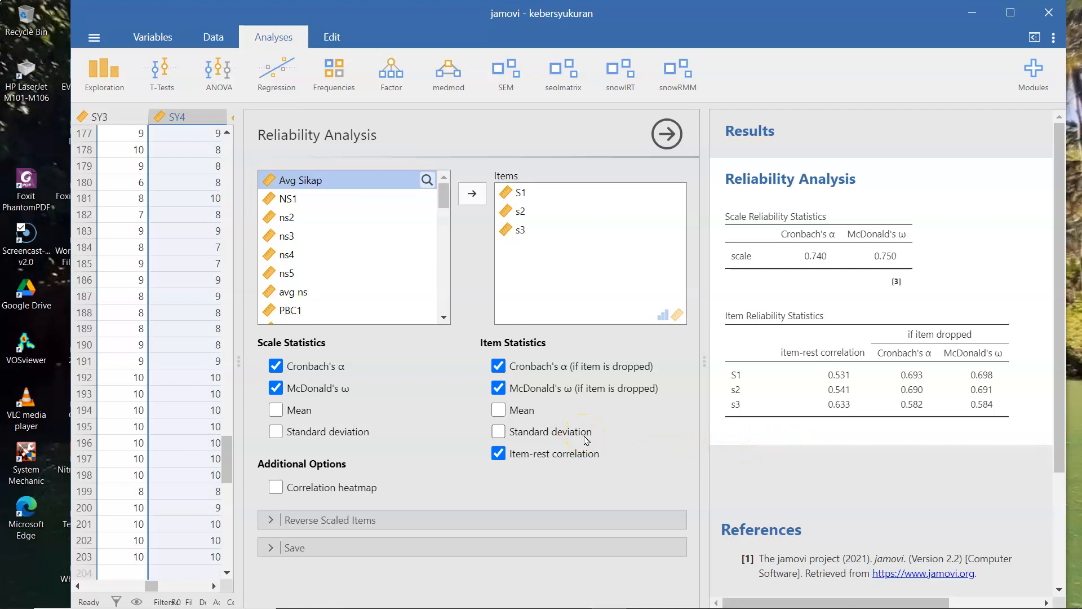
# Inspect the reverse scaled items settings for S1, s2 and s3 without reversing any item
pyautogui.click(269, 527)
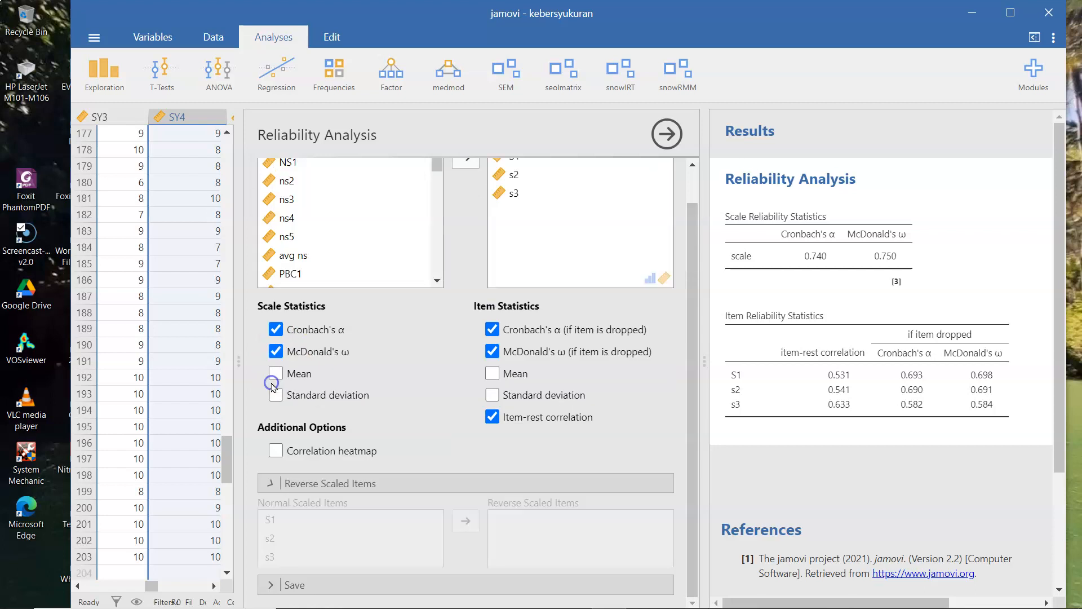
pyautogui.click(270, 379)
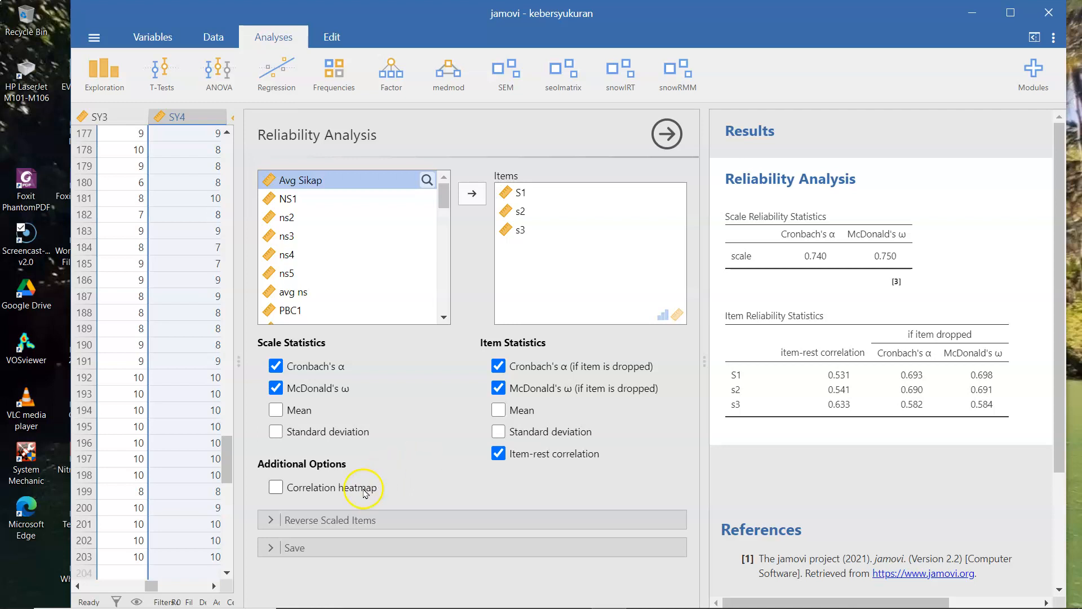
pyautogui.click(336, 519)
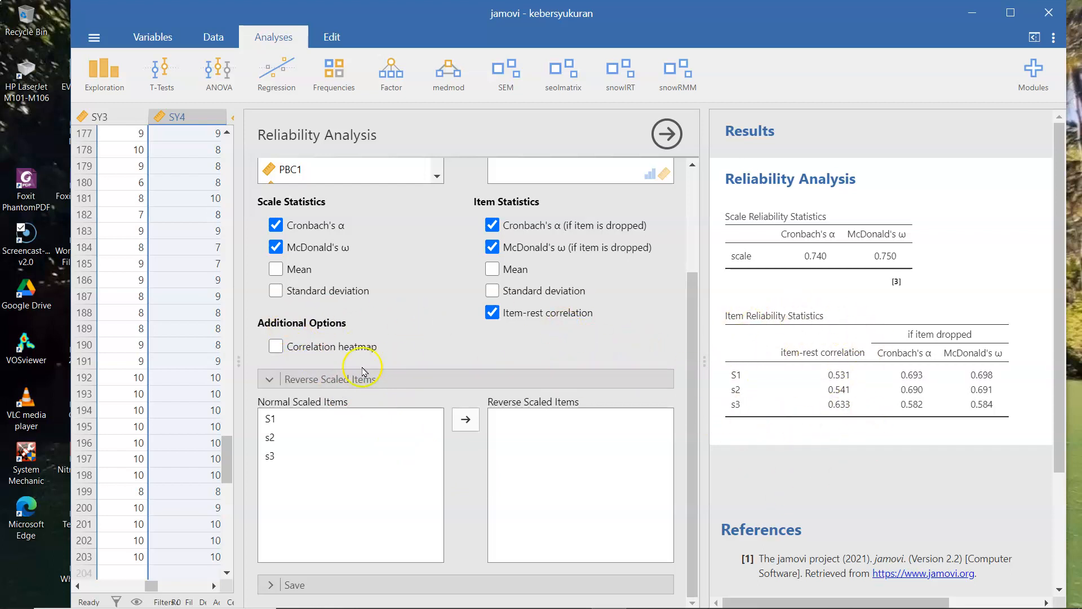
pyautogui.click(270, 379)
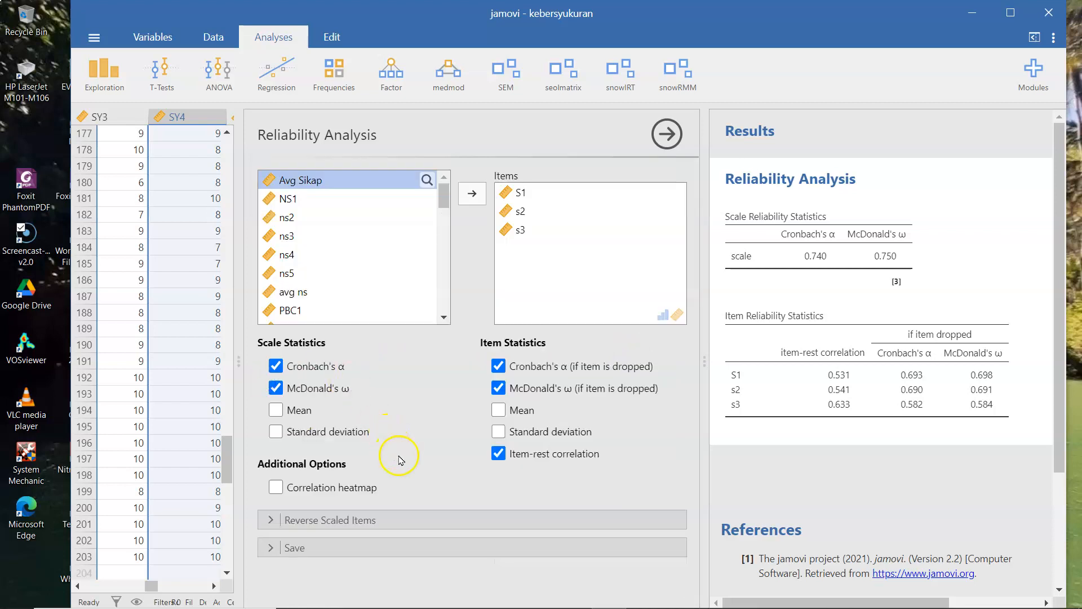
# Add the mean to the scale statistics of the S1, s2 and s3 reliability analysis and close its options
pyautogui.click(271, 546)
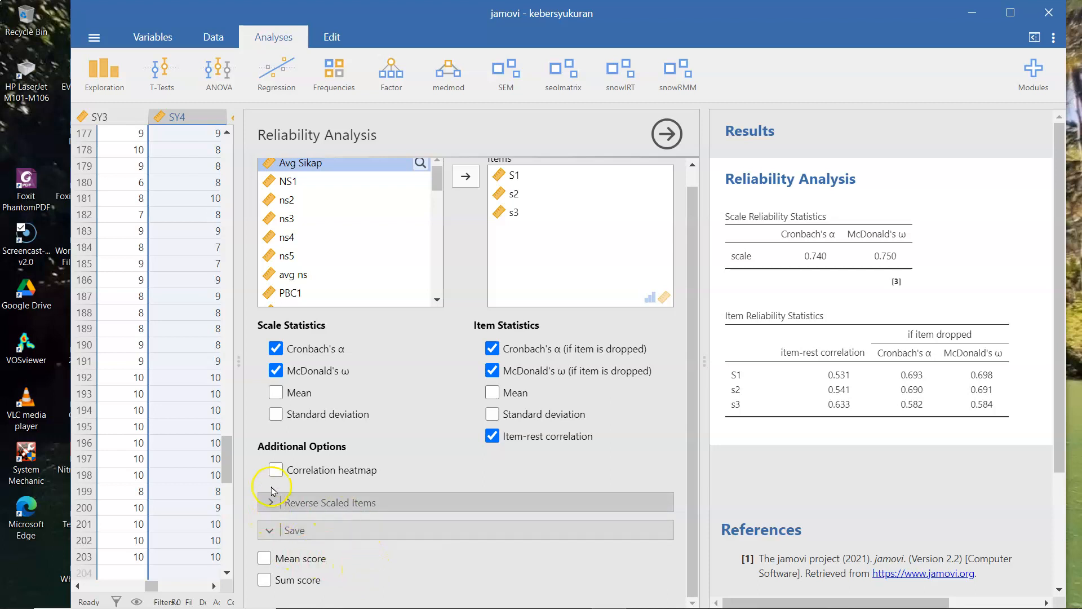
pyautogui.click(276, 393)
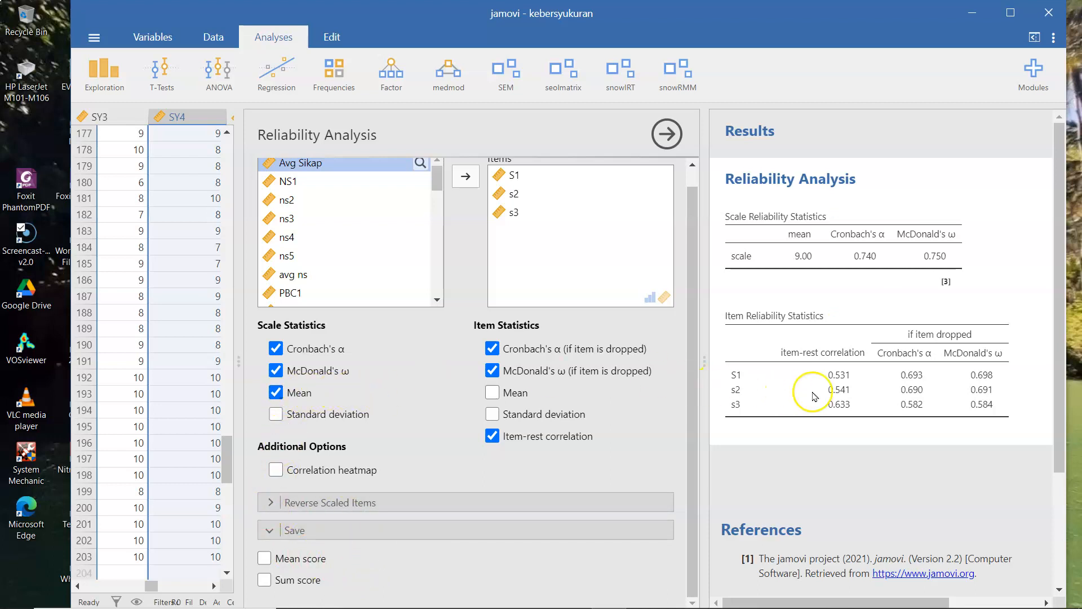
pyautogui.scroll(-3, 834, 423)
pyautogui.scroll(3, 851, 448)
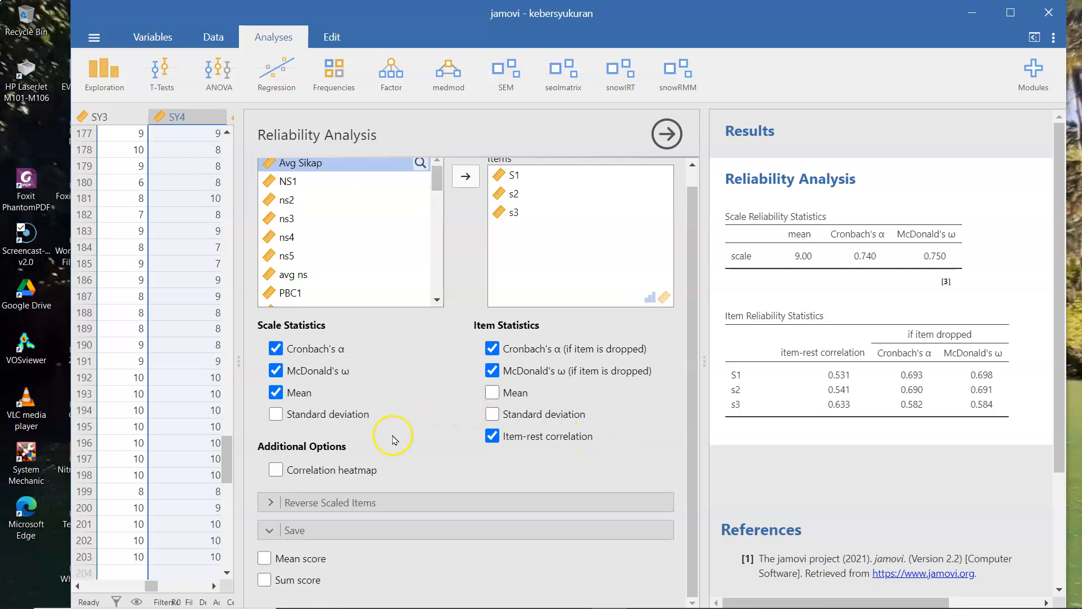
pyautogui.scroll(1, 652, 276)
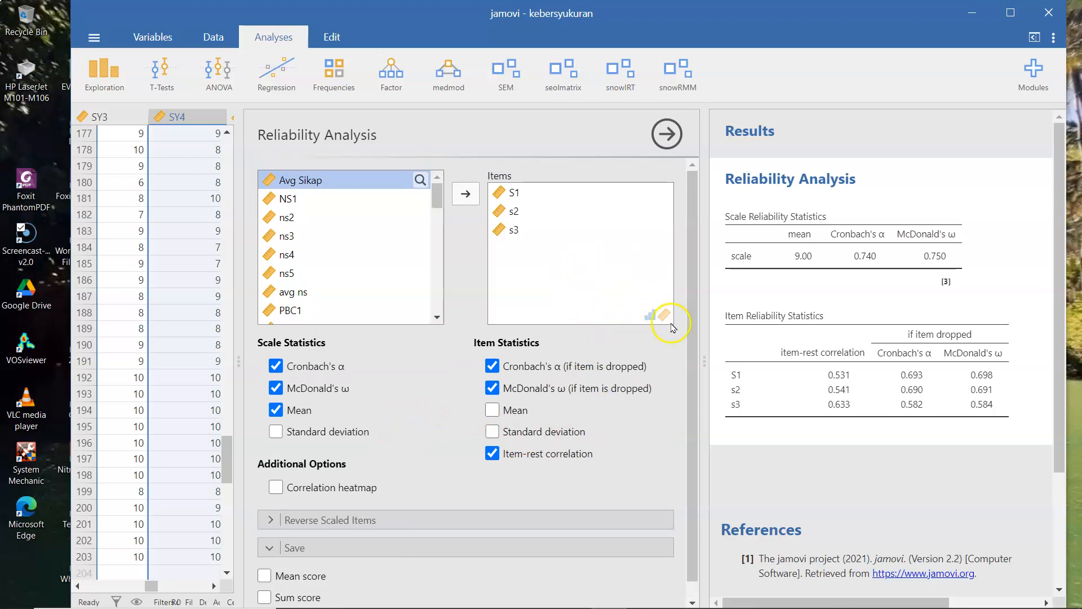
pyautogui.click(668, 319)
pyautogui.click(666, 135)
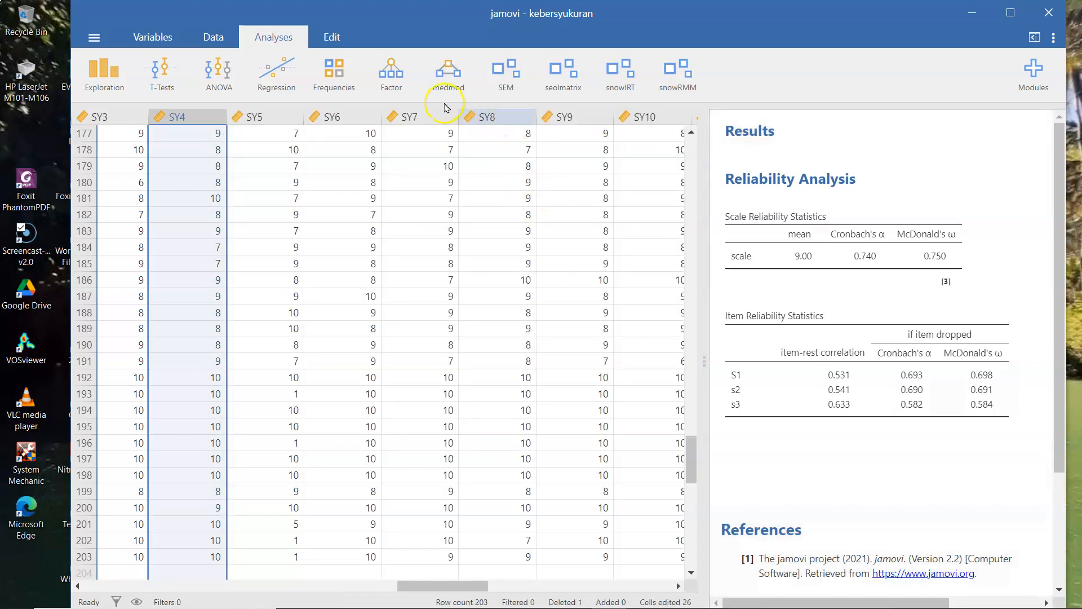
# Create a second Reliability Analysis with NS1, ns2, ns3, ns4 and ns5 as its items
pyautogui.click(377, 89)
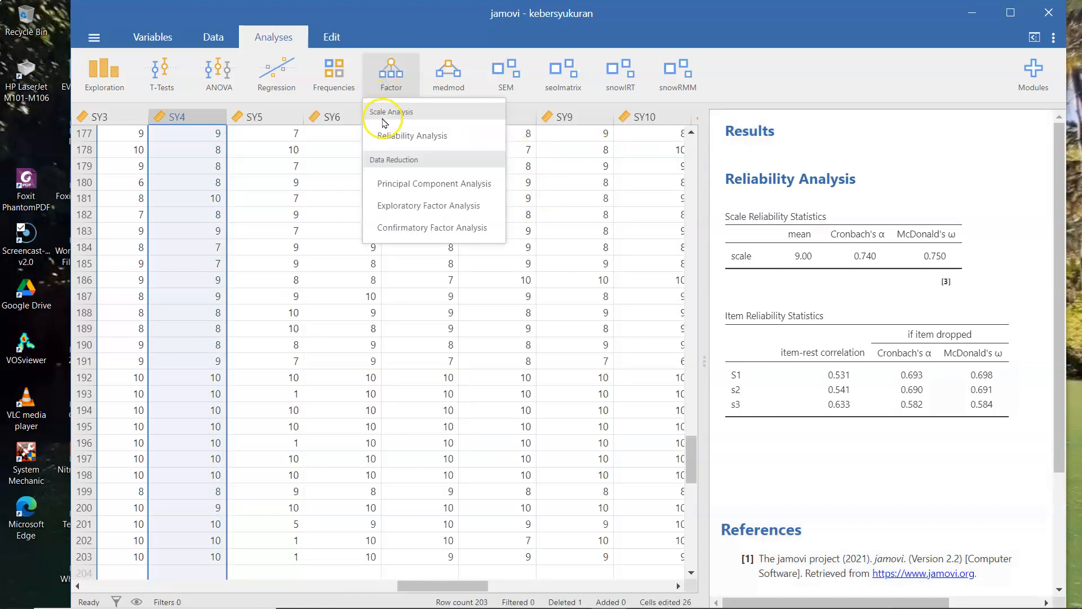
pyautogui.click(383, 135)
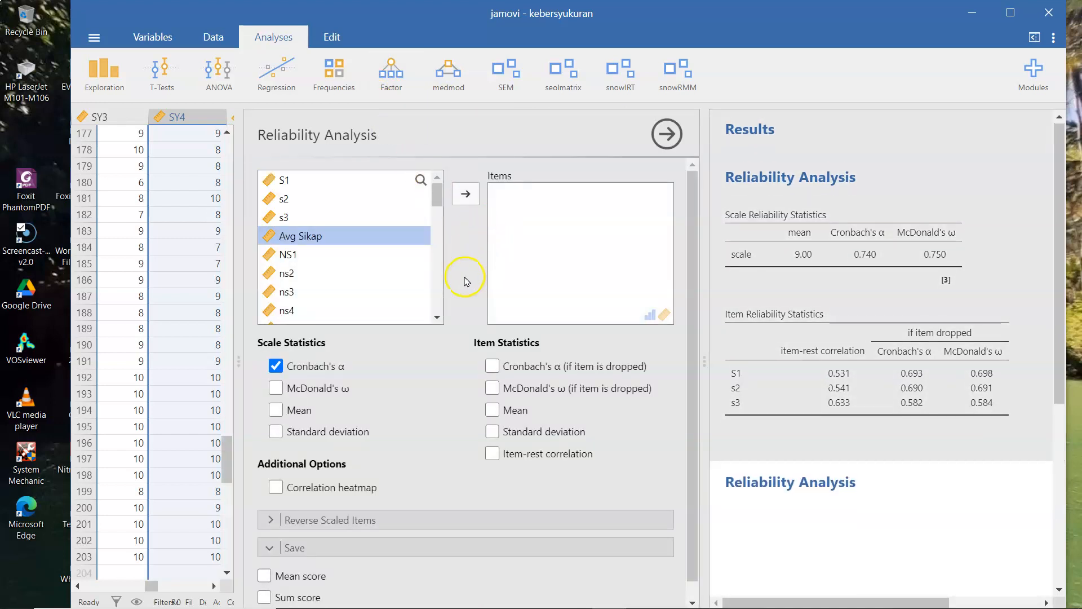
pyautogui.click(296, 254)
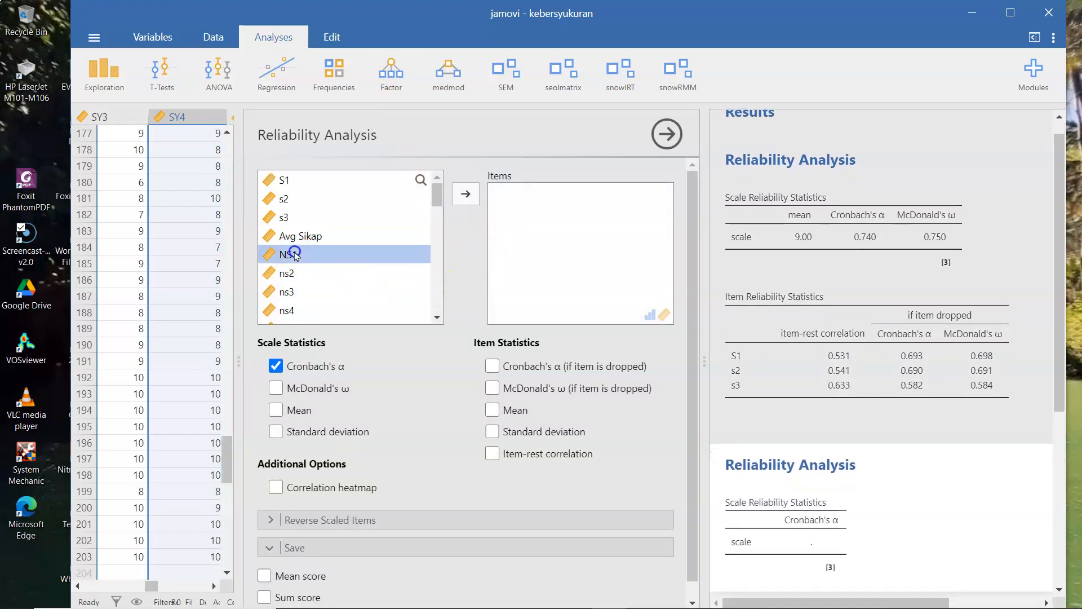
pyautogui.click(464, 194)
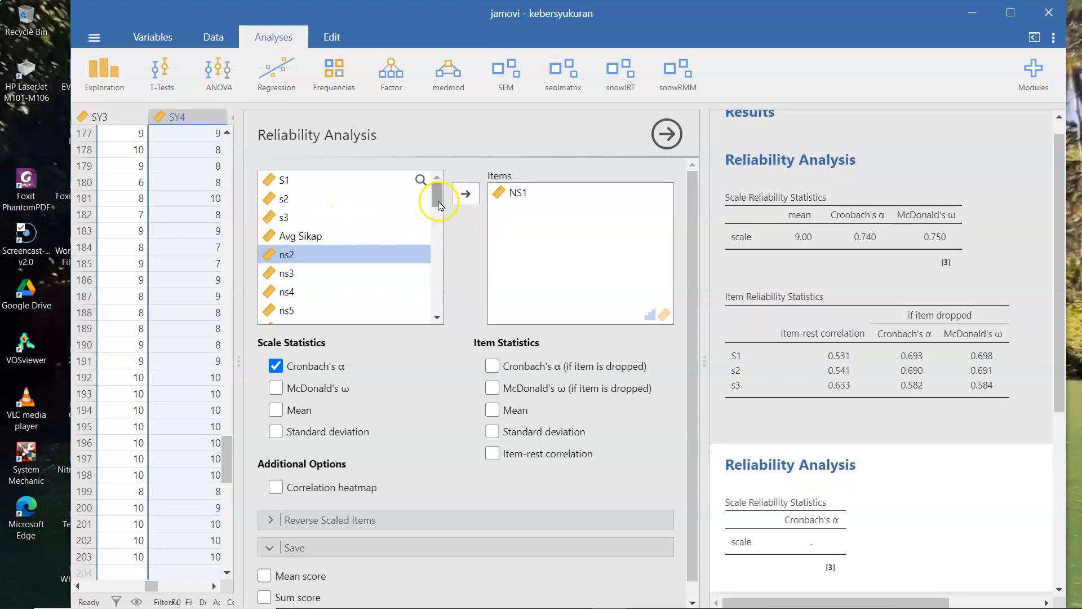
pyautogui.click(464, 198)
pyautogui.click(464, 197)
pyautogui.click(464, 197)
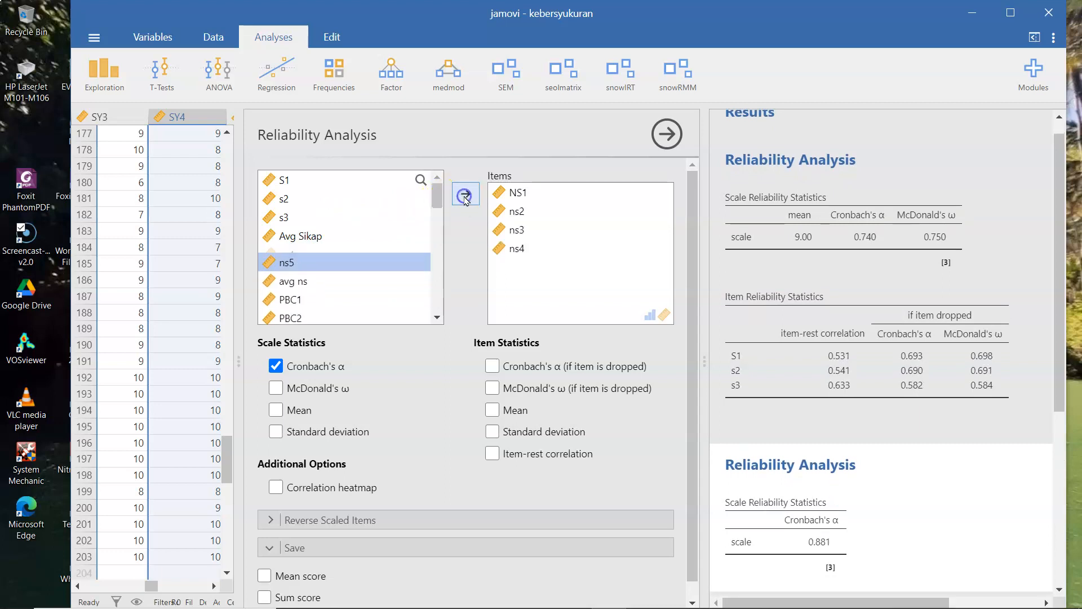
pyautogui.click(464, 198)
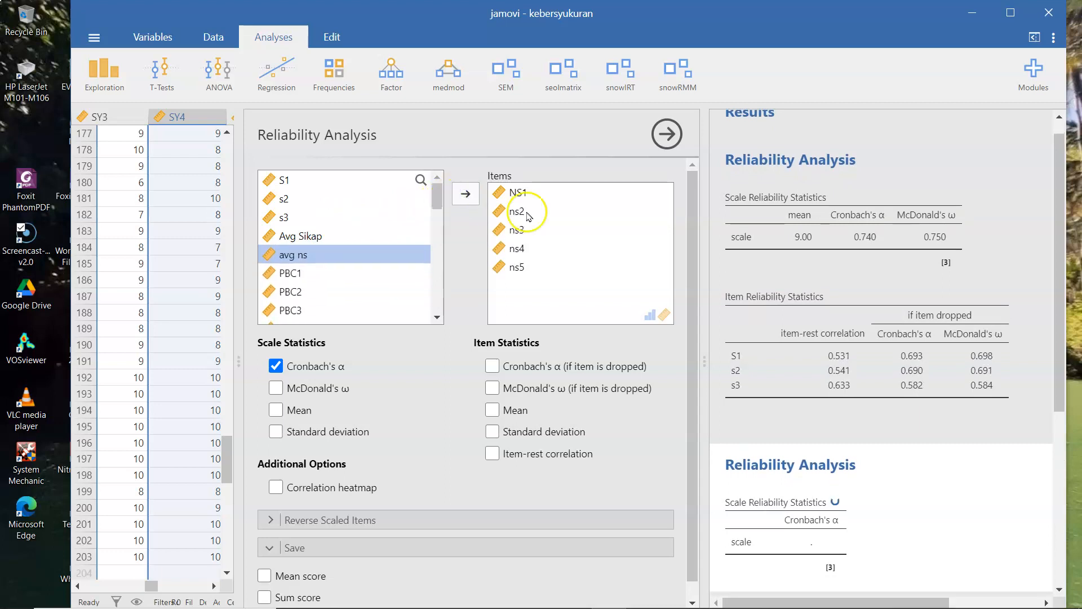
# Enable McDonald's ω, mean and standard deviation for the NS scale, plus Cronbach's α and McDonald's ω if item is dropped and item-rest correlation
pyautogui.click(300, 390)
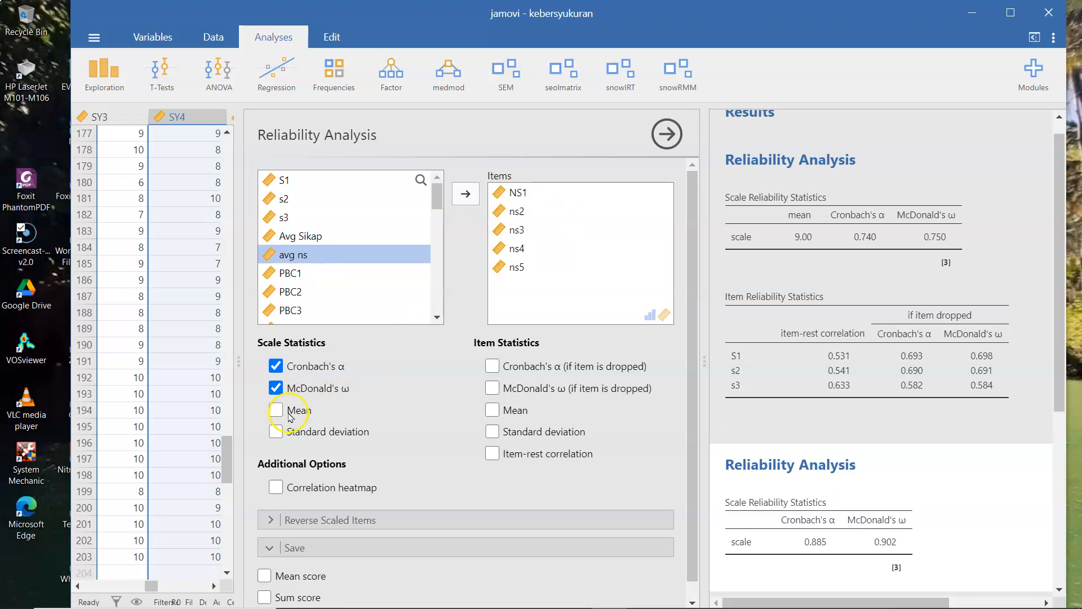
pyautogui.click(290, 417)
pyautogui.scroll(-3, 945, 421)
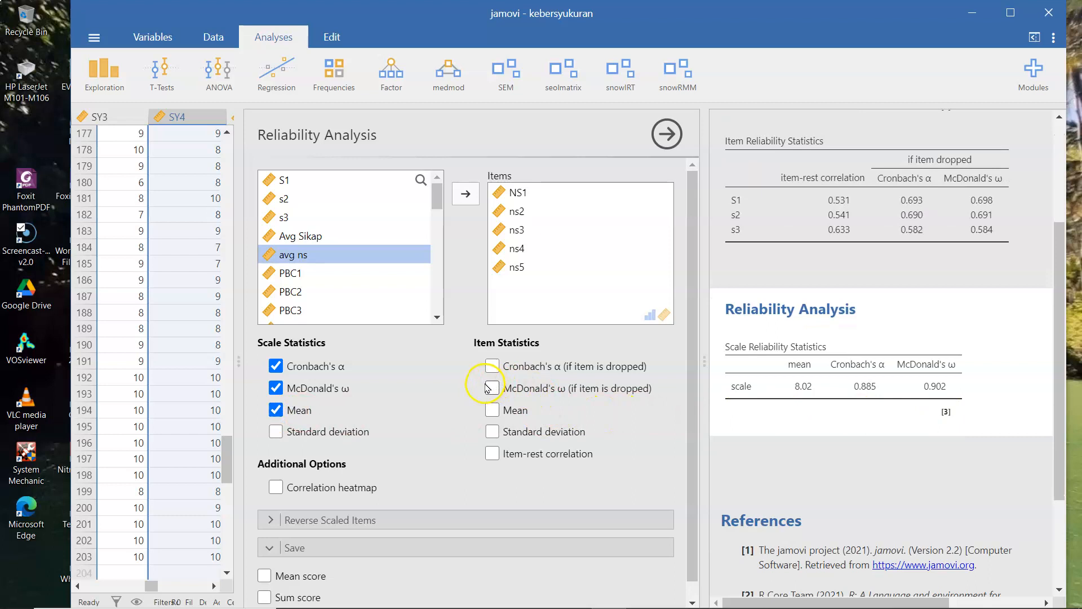
pyautogui.click(364, 432)
pyautogui.click(492, 366)
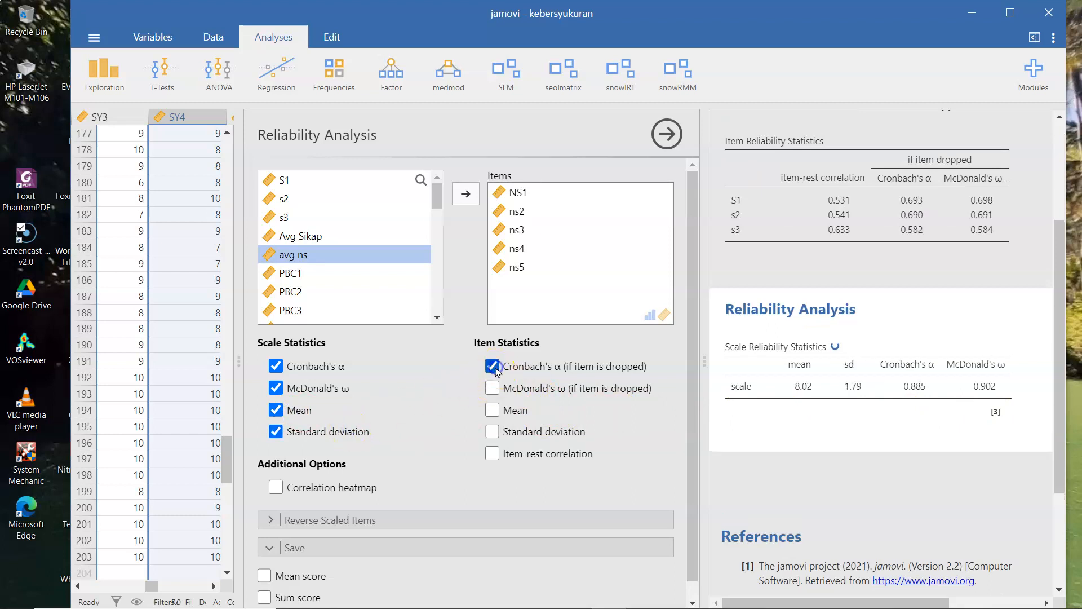
pyautogui.click(492, 389)
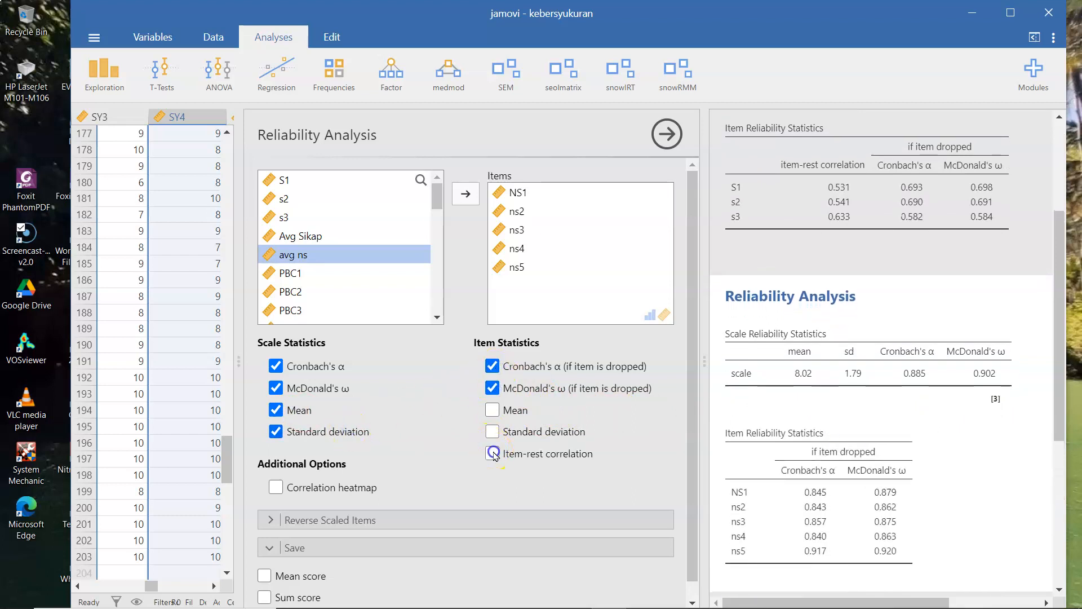
pyautogui.click(493, 453)
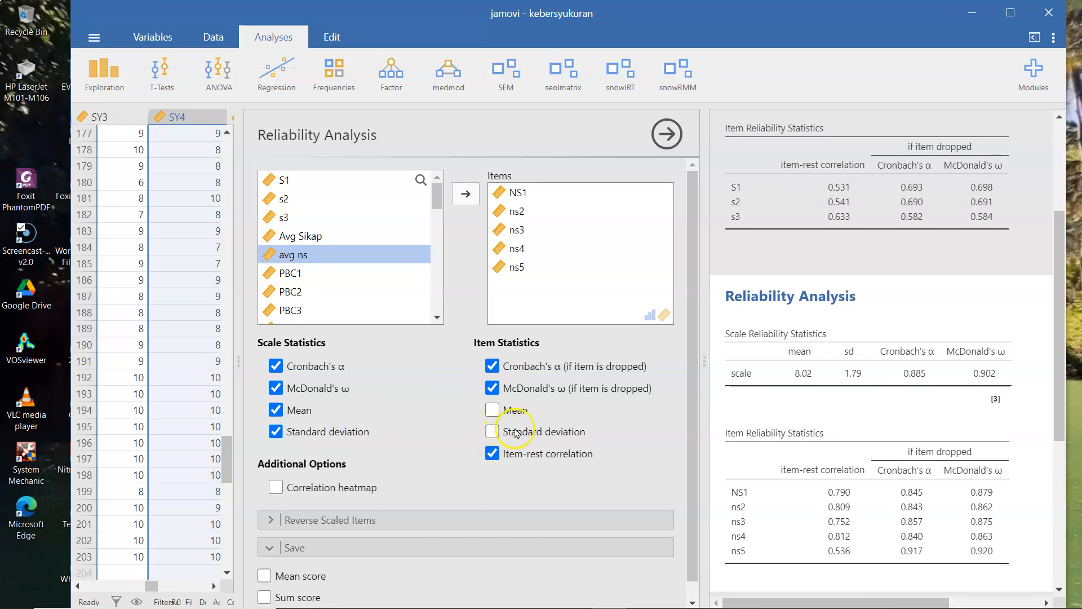
# Review the reverse scaling settings and reliability tables of the NS items, and close the analysis options
pyautogui.click(276, 520)
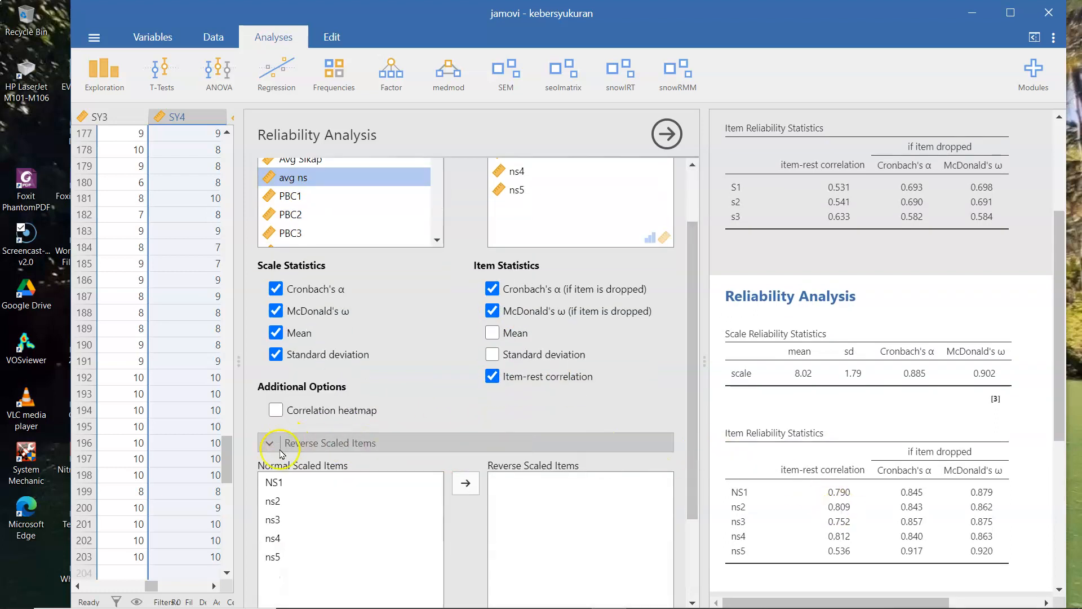
pyautogui.click(271, 445)
pyautogui.moveTo(1059, 319); pyautogui.dragTo(1058, 412)
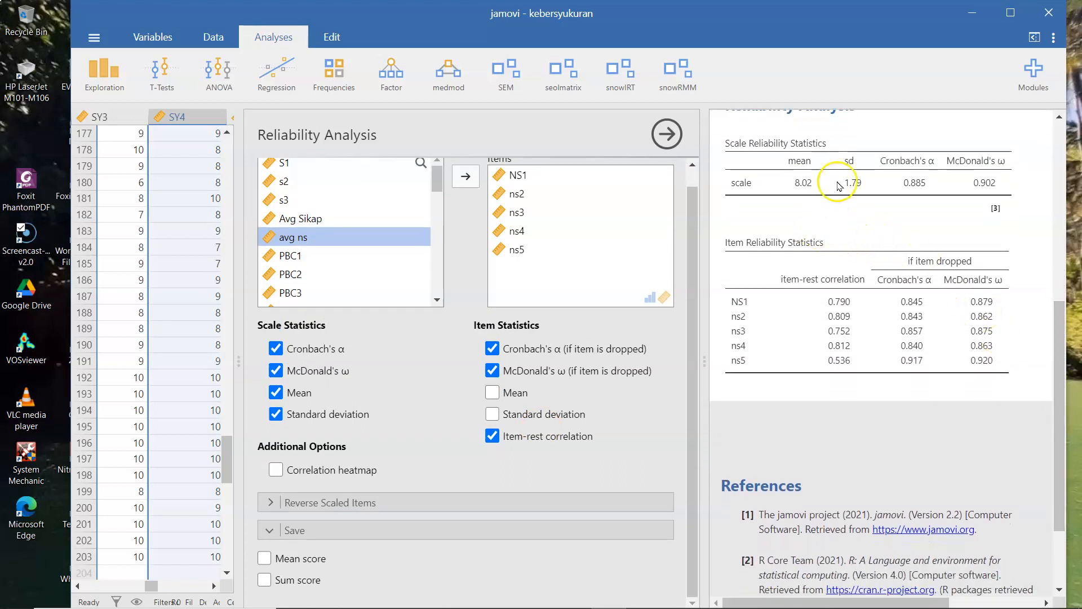
pyautogui.scroll(2, 861, 208)
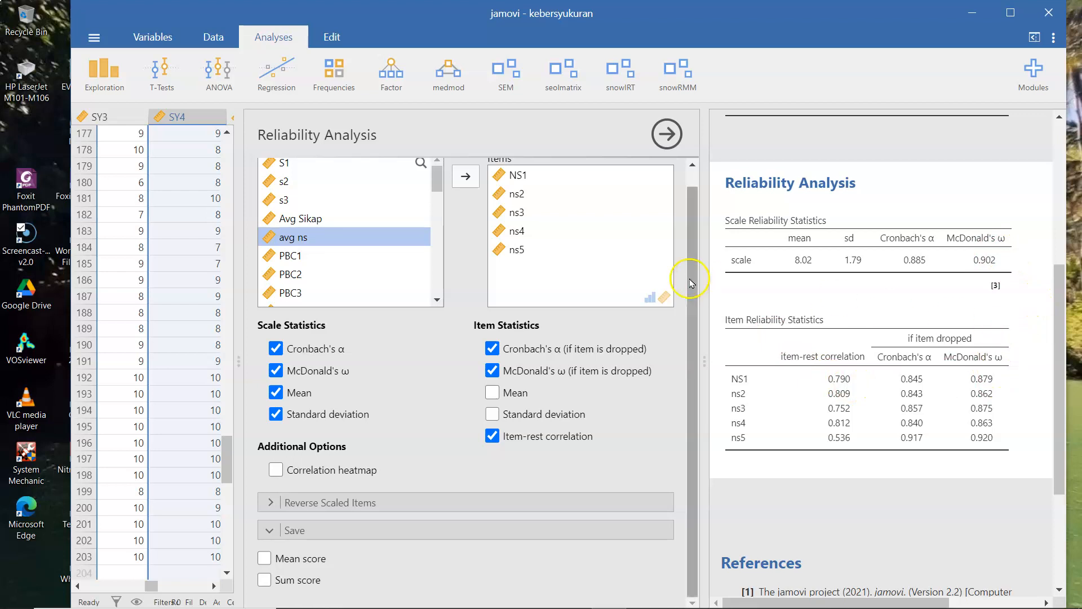
pyautogui.click(669, 124)
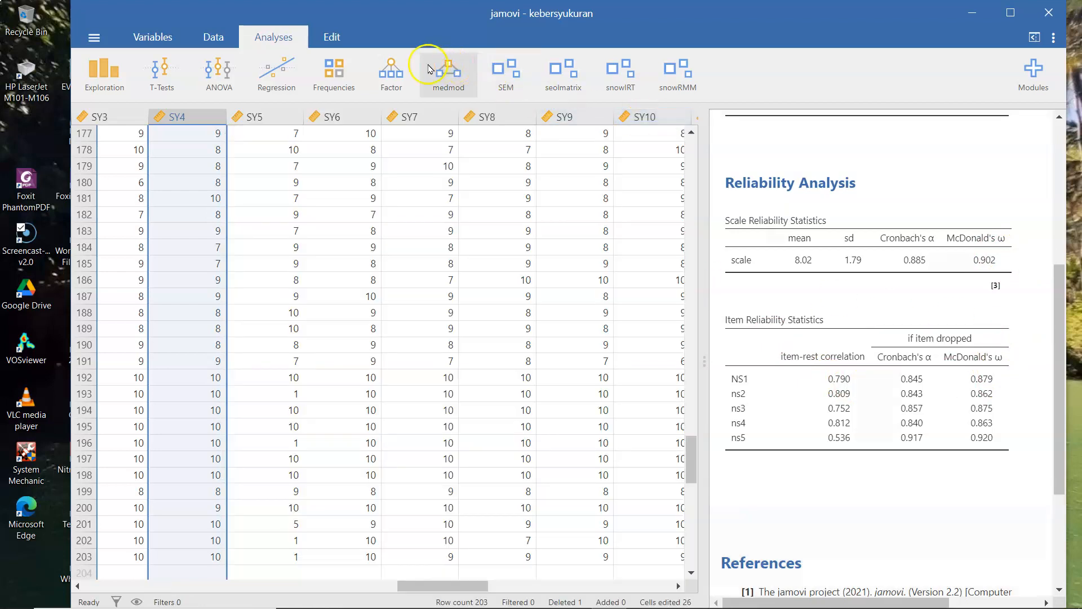
# Create a third Reliability Analysis with PBC1, PBC2, PBC3, PBC4 and PBC5 as its items
pyautogui.click(392, 69)
pyautogui.click(411, 136)
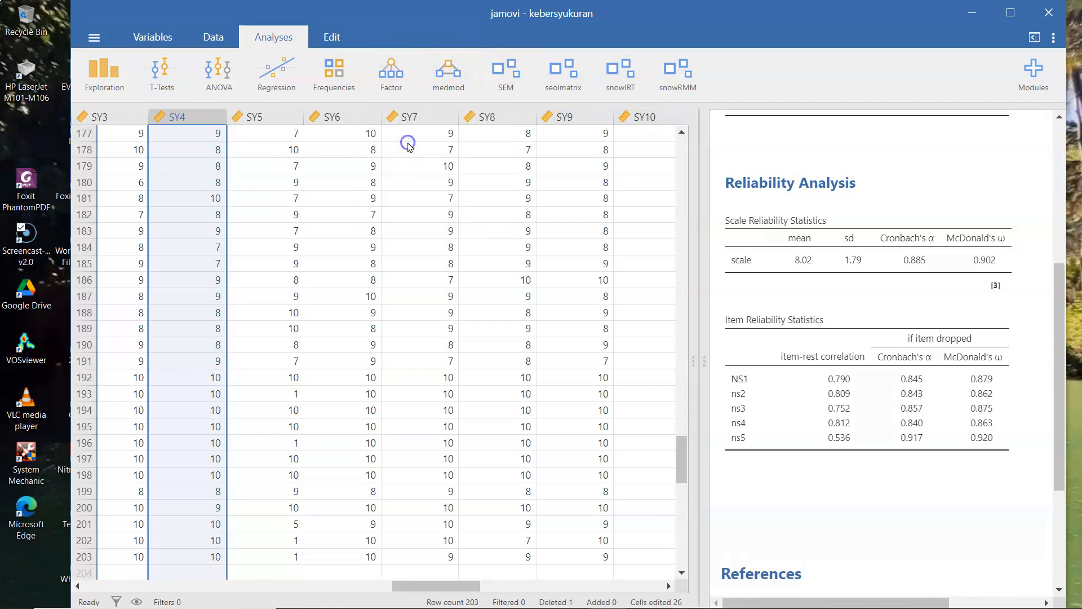
pyautogui.click(438, 300)
pyautogui.click(438, 300)
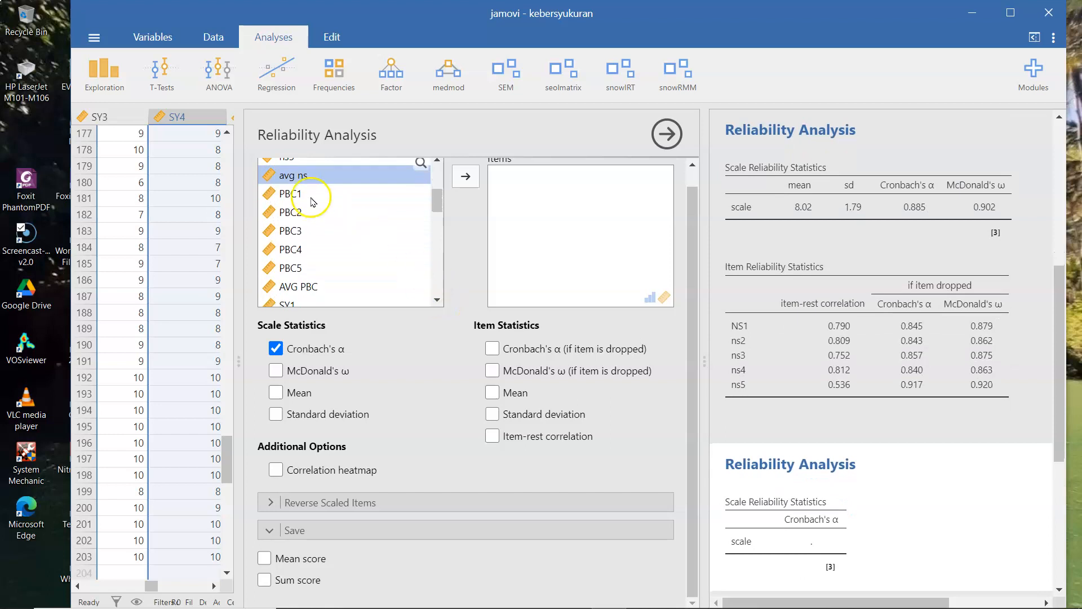
pyautogui.click(293, 194)
pyautogui.click(466, 176)
pyautogui.click(466, 176)
pyautogui.click(467, 177)
pyautogui.click(466, 177)
pyautogui.click(467, 177)
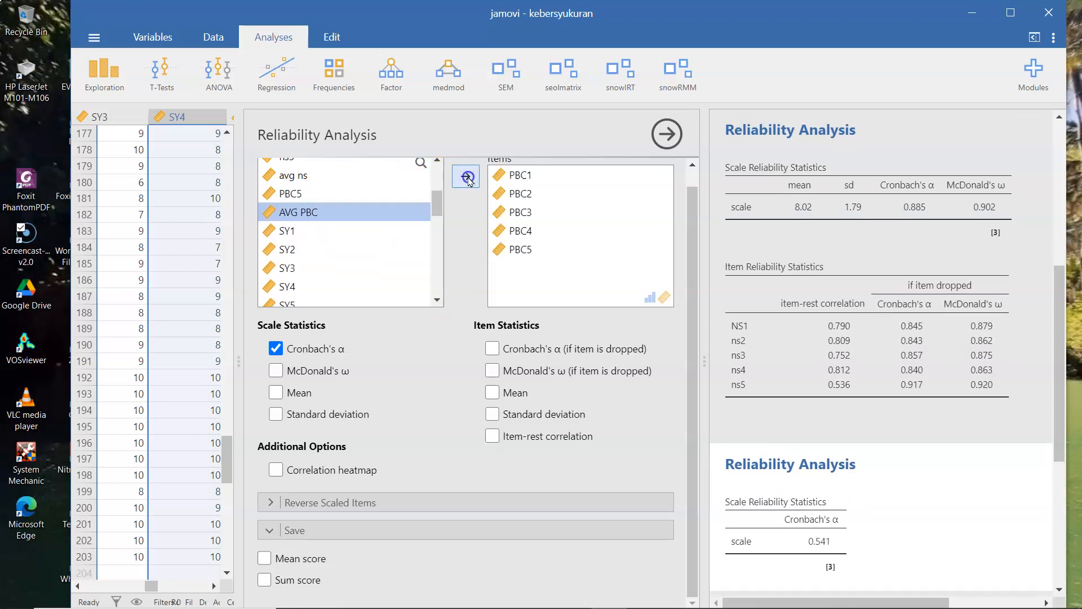
# Enable McDonald's ω, mean and standard deviation for the PBC scale, plus Cronbach's α and McDonald's ω if item is dropped and item-rest correlation
pyautogui.click(347, 367)
pyautogui.click(300, 415)
pyautogui.click(297, 393)
pyautogui.click(494, 370)
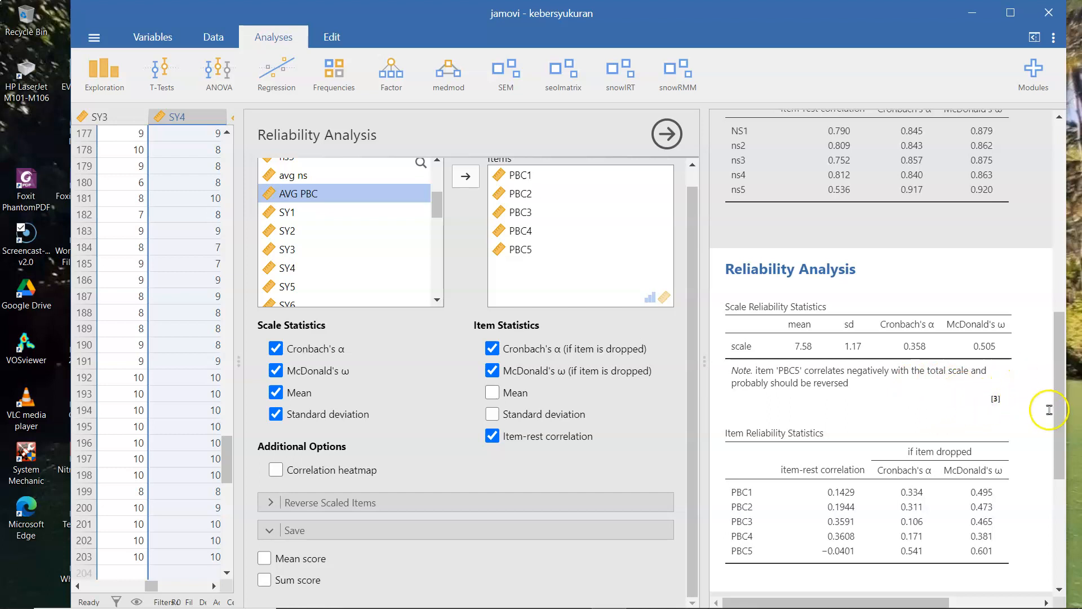
# Set PBC5 as a reverse scaled item in the PBC reliability analysis
pyautogui.moveTo(1059, 412); pyautogui.dragTo(1063, 441)
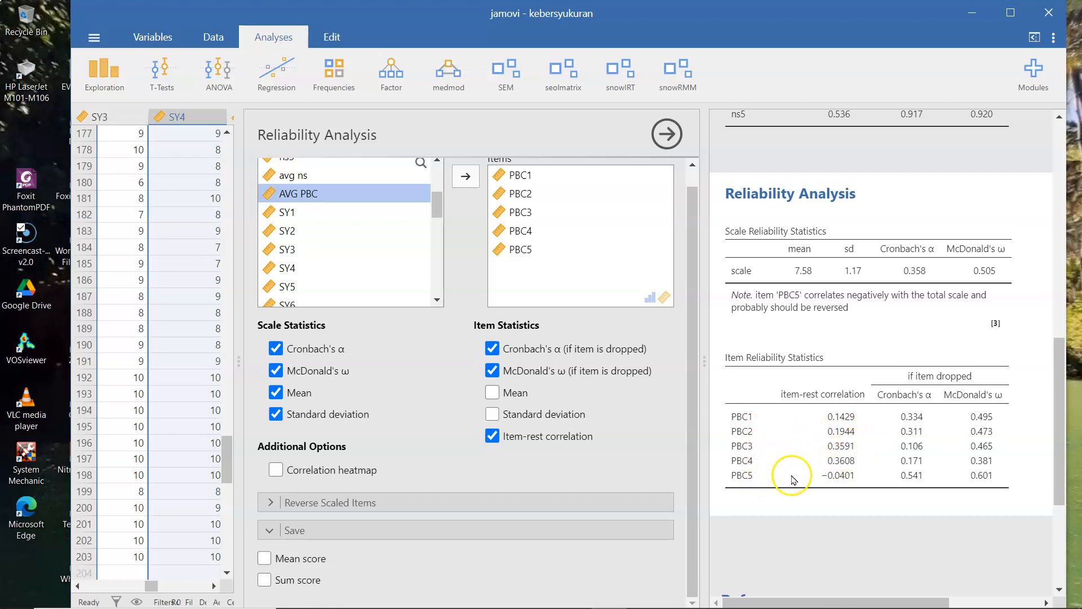
pyautogui.scroll(-2, 842, 456)
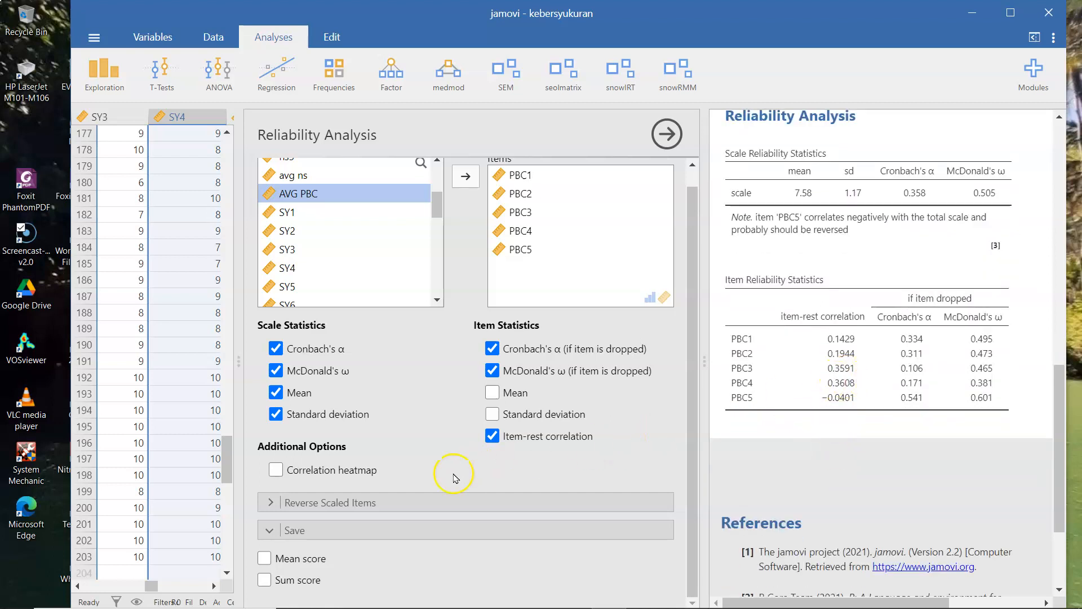
pyautogui.click(266, 503)
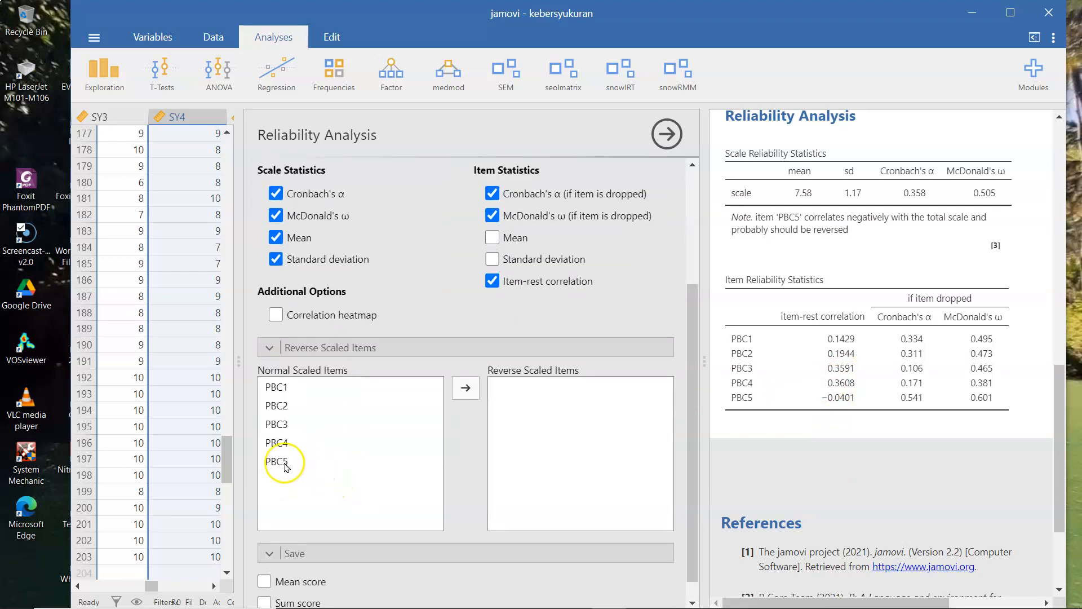
pyautogui.click(282, 461)
pyautogui.click(467, 392)
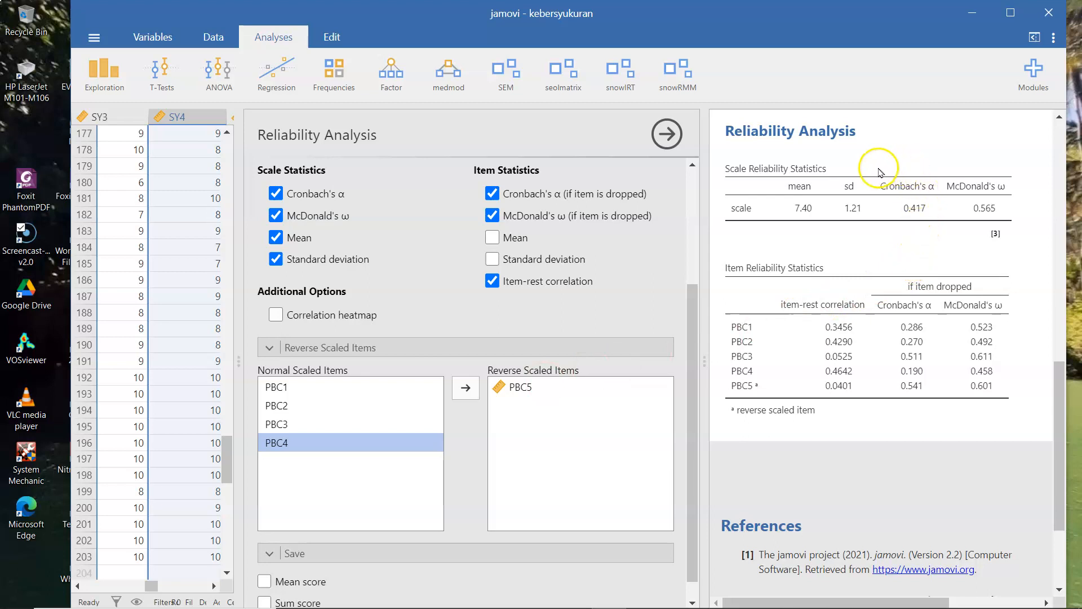
# Compare the reliability tables of the NS items with those of the PBC items
pyautogui.scroll(4, 893, 229)
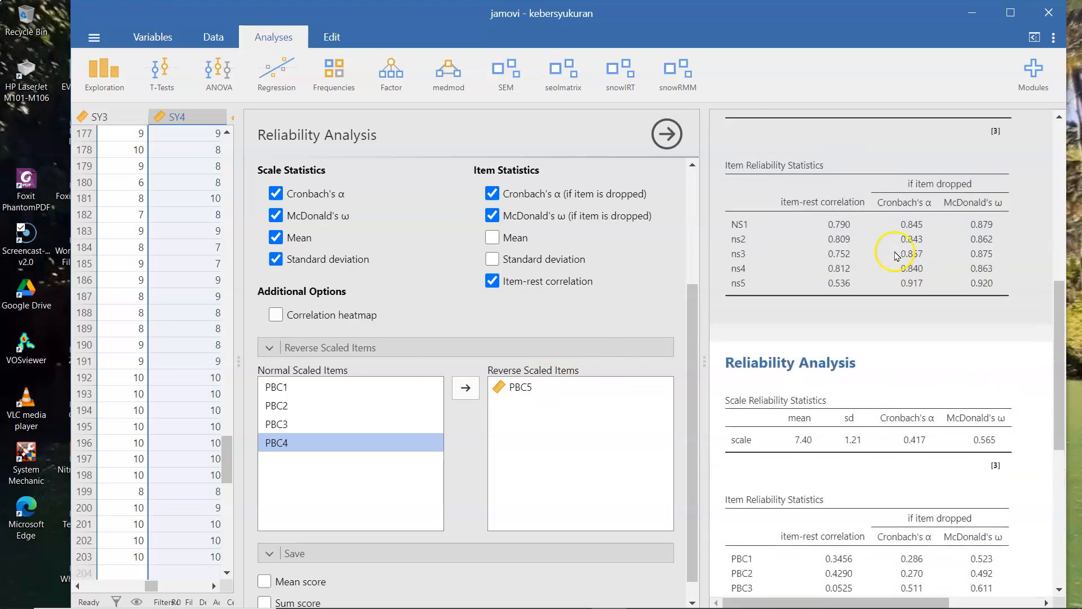
pyautogui.scroll(3, 898, 256)
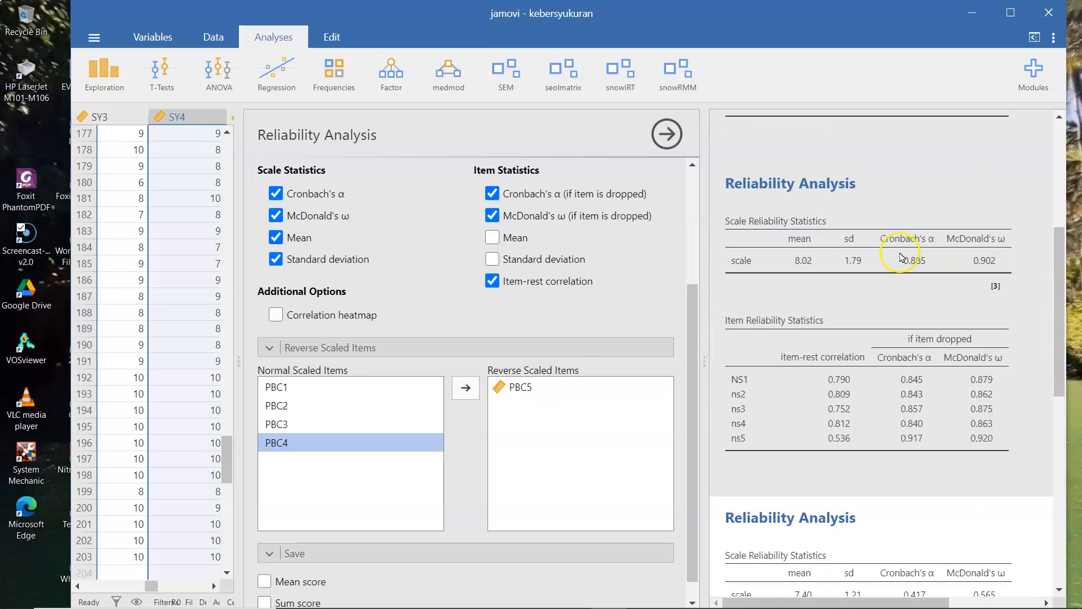
pyautogui.click(945, 350)
pyautogui.scroll(-4, 945, 349)
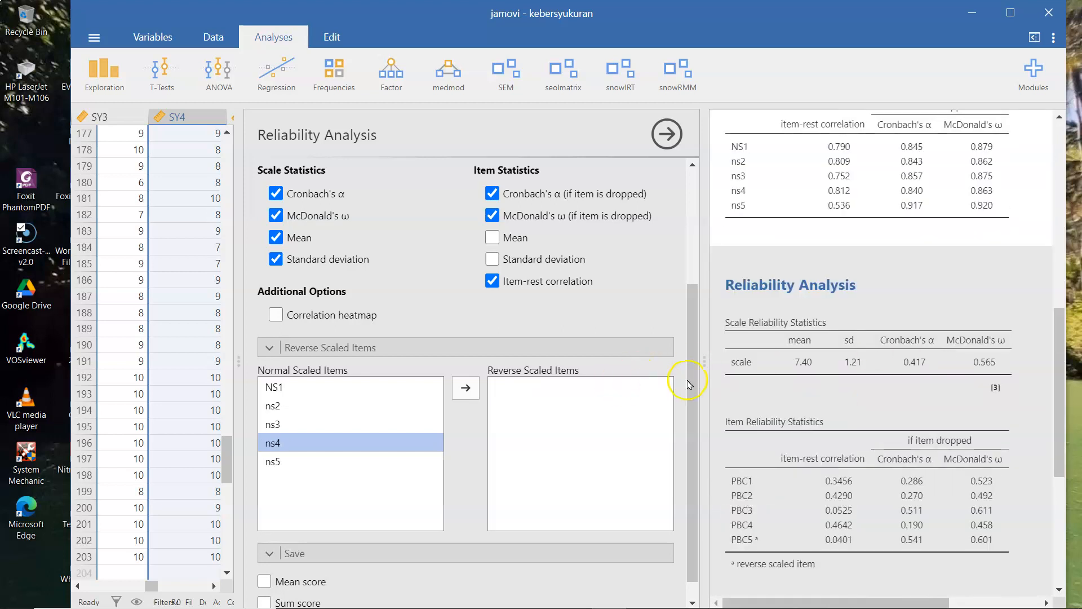
# Reopen the PBC reliability analysis and remove PBC3 and PBC5 from its items, keeping PBC1, PBC2 and PBC4
pyautogui.scroll(-5, 862, 415)
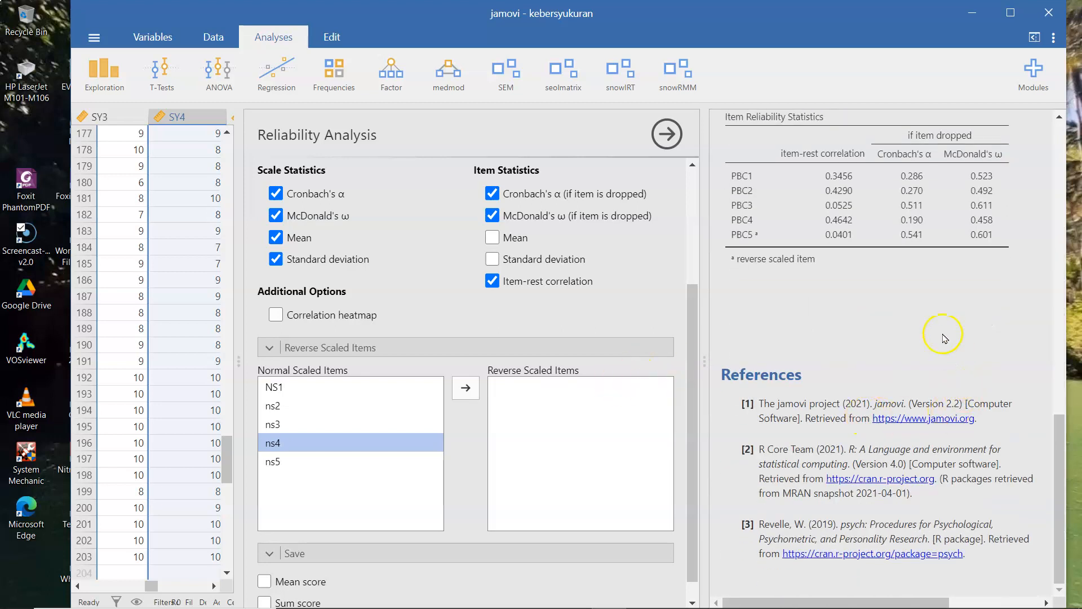
pyautogui.click(945, 338)
pyautogui.scroll(4, 896, 265)
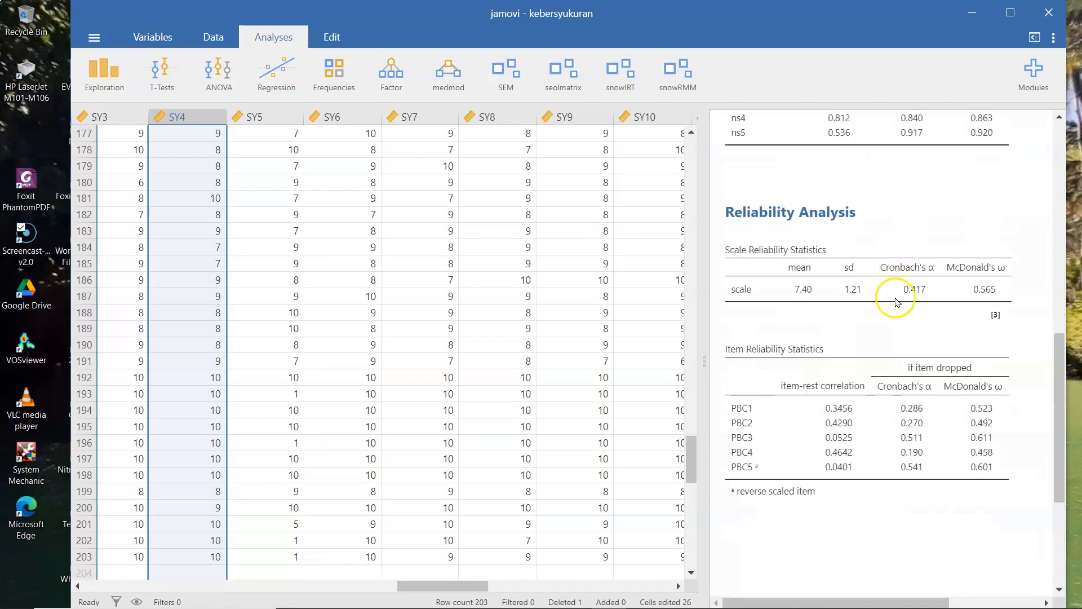
pyautogui.click(920, 390)
pyautogui.click(919, 291)
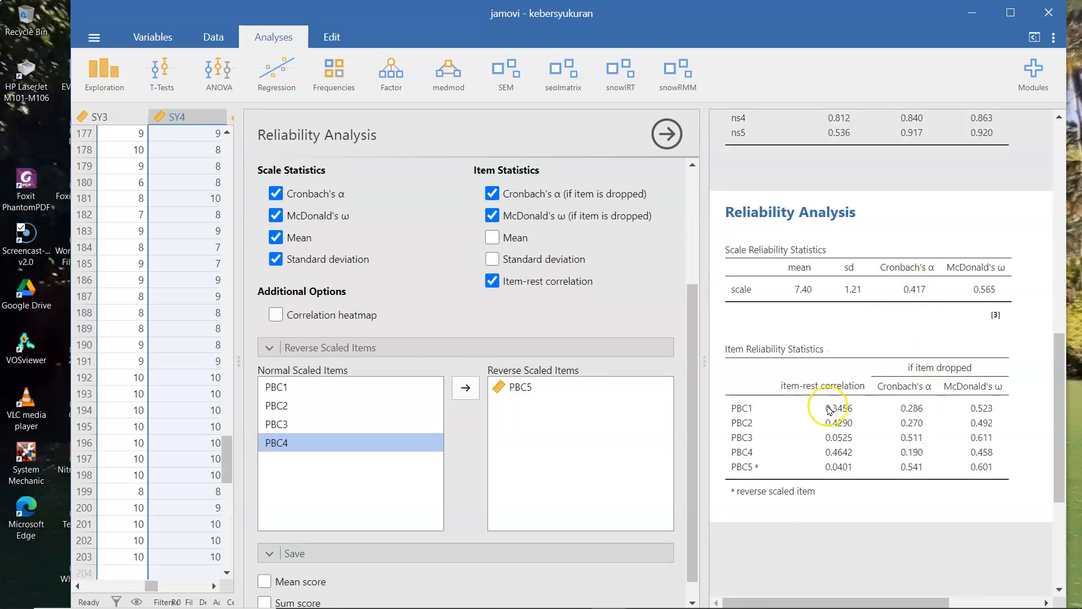
pyautogui.click(919, 452)
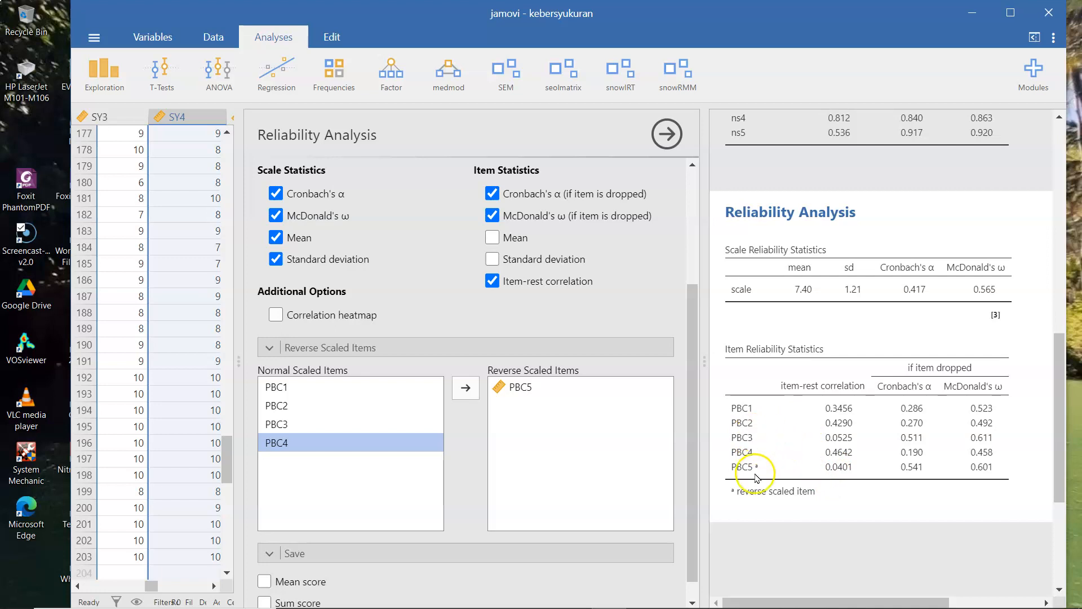
pyautogui.scroll(3, 522, 449)
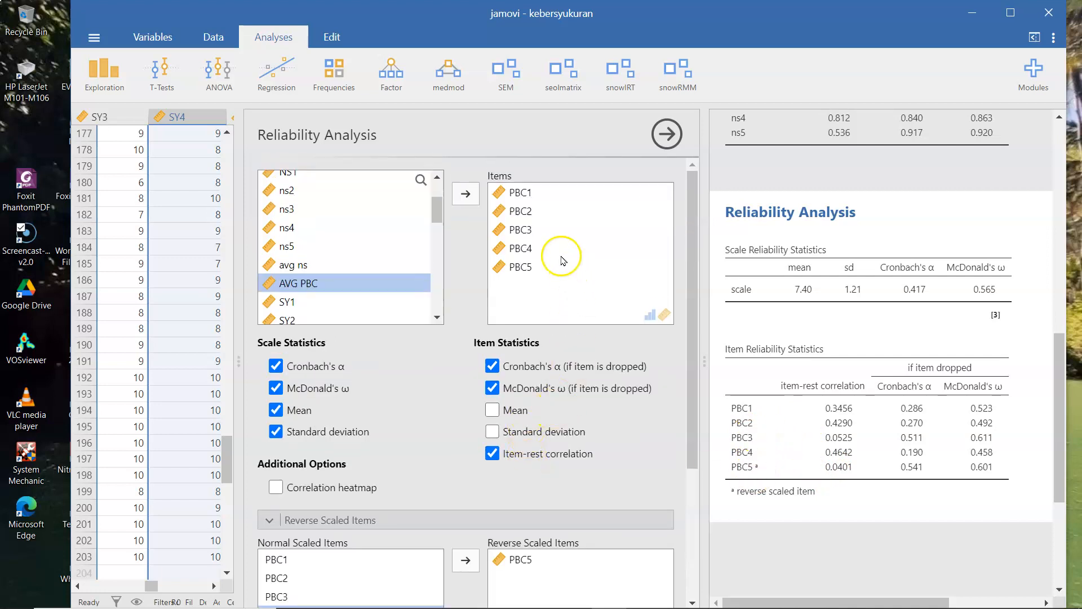
pyautogui.click(530, 231)
pyautogui.click(466, 193)
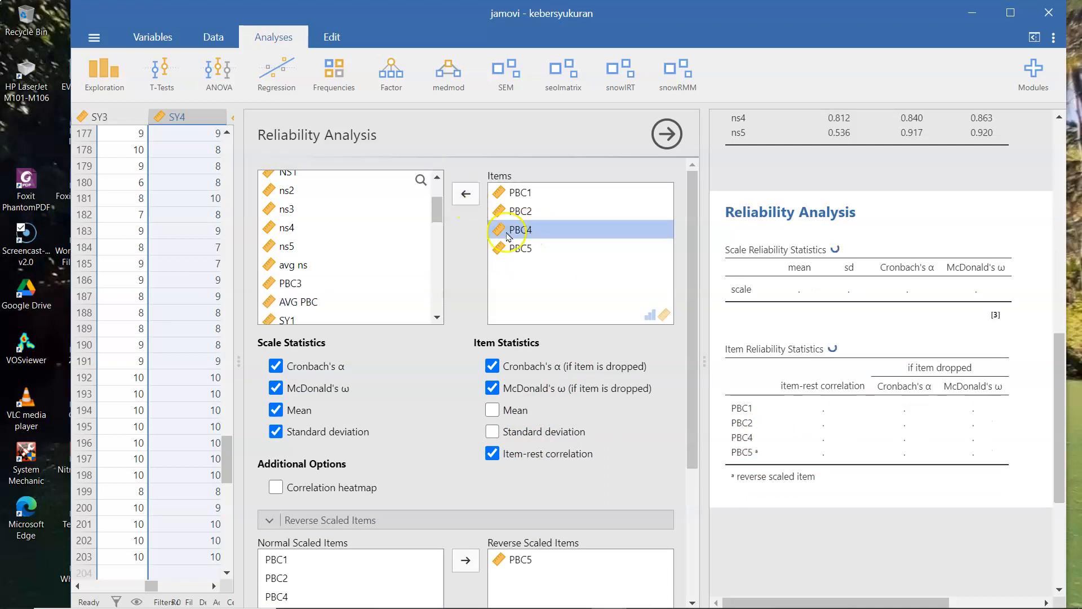
pyautogui.click(466, 194)
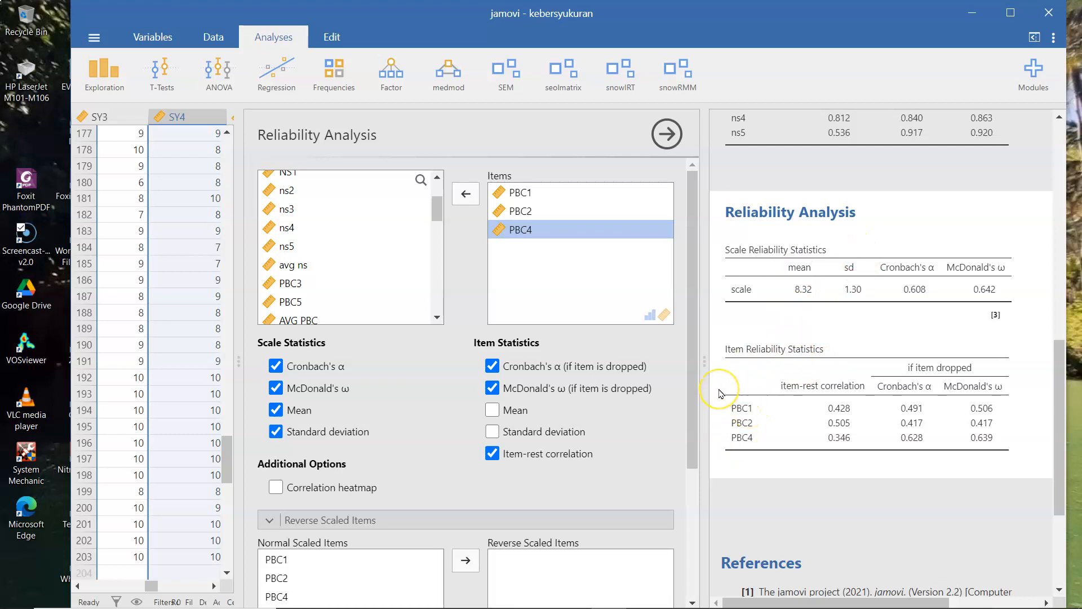
# Review the reliability tables from the reduced PBC scale back up to the first analysis with S1, s2 and s3
pyautogui.scroll(-4, 853, 411)
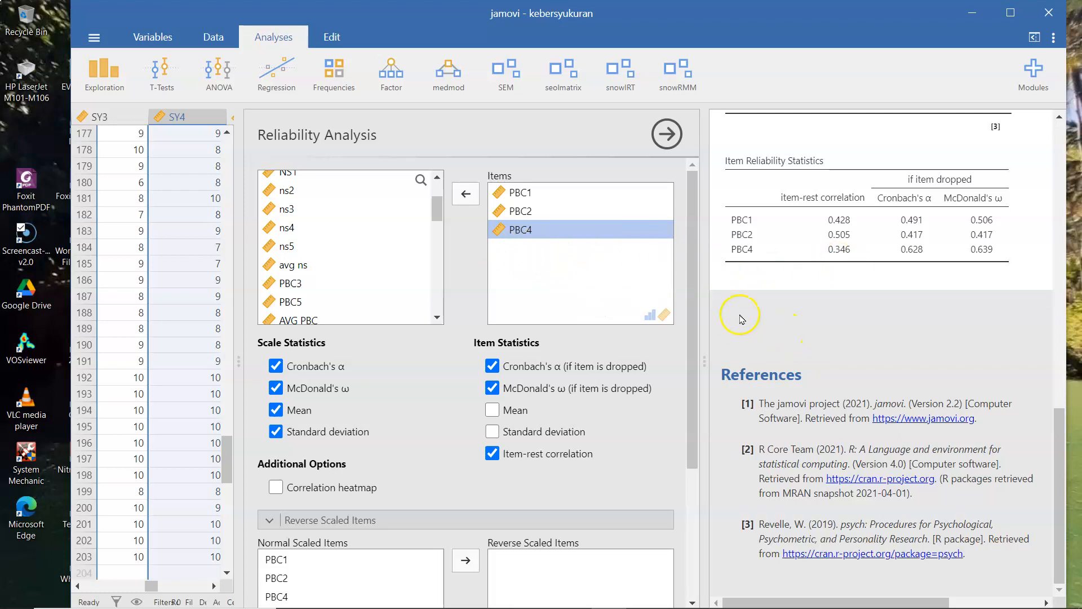
pyautogui.scroll(15, 741, 319)
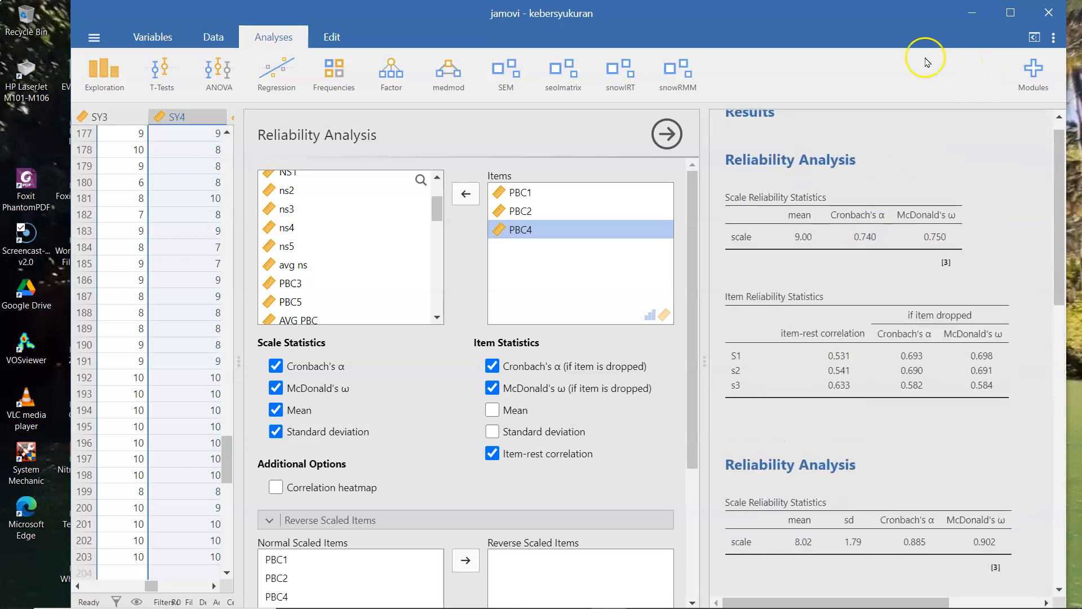
pyautogui.scroll(-1, 819, 164)
pyautogui.scroll(2, 880, 141)
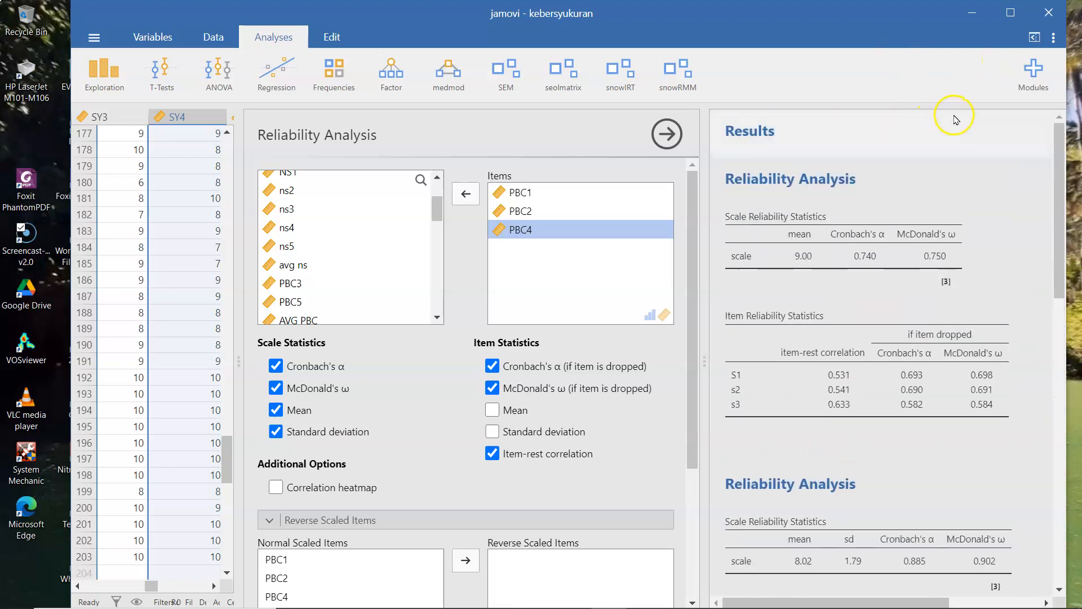